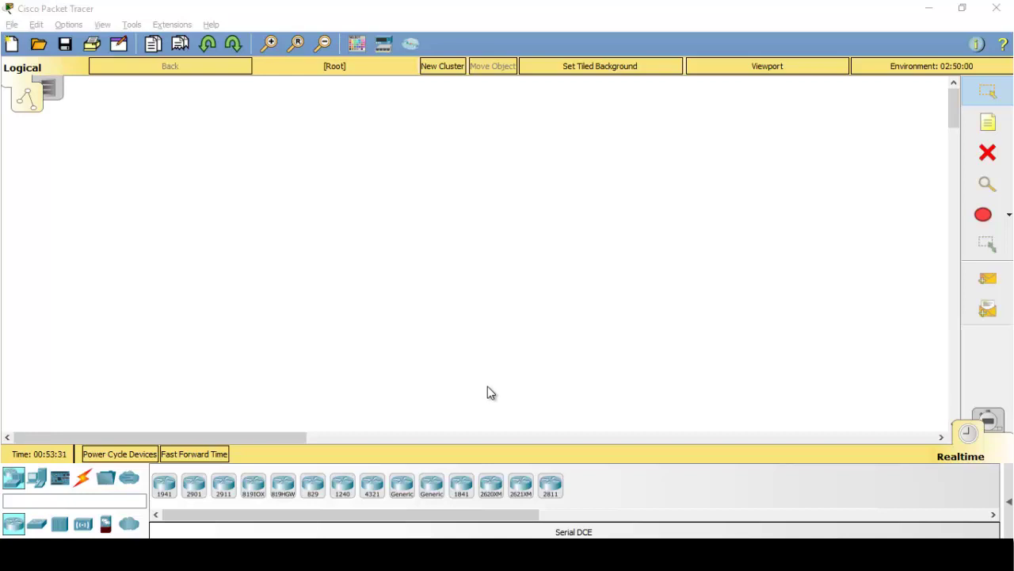
Place two 2620XM routers side by side in the upper part of the empty workspace.
{"action": "left_click", "coordinate": [491, 485]}
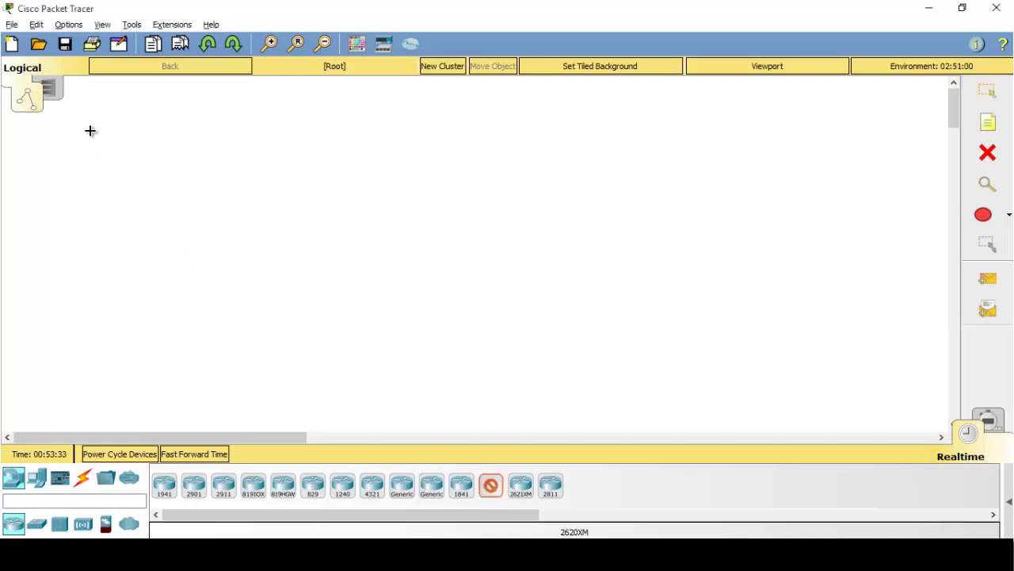
{"action": "left_click", "coordinate": [118, 133]}
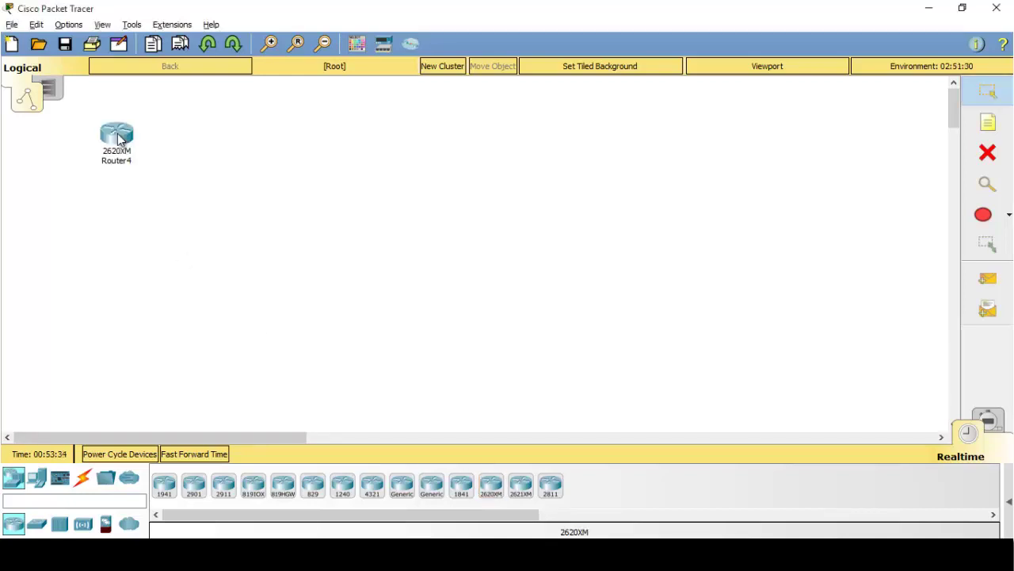
{"action": "left_click", "coordinate": [490, 485]}
{"action": "left_click", "coordinate": [291, 135]}
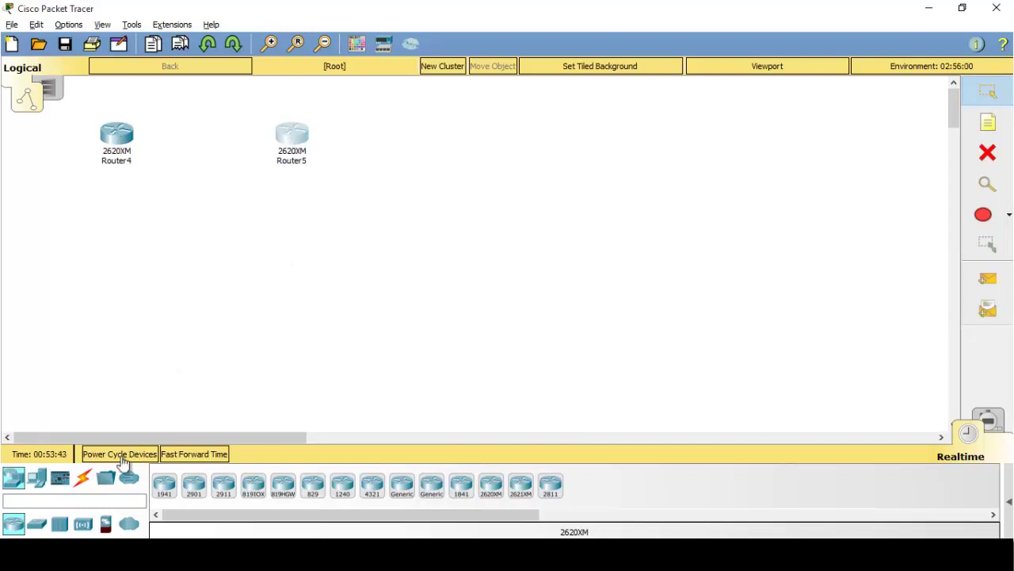
Place two 2960 switches in the workspace, one below each router.
{"action": "left_click", "coordinate": [36, 524]}
{"action": "left_click_drag", "start_coordinate": [198, 489], "coordinate": [118, 267]}
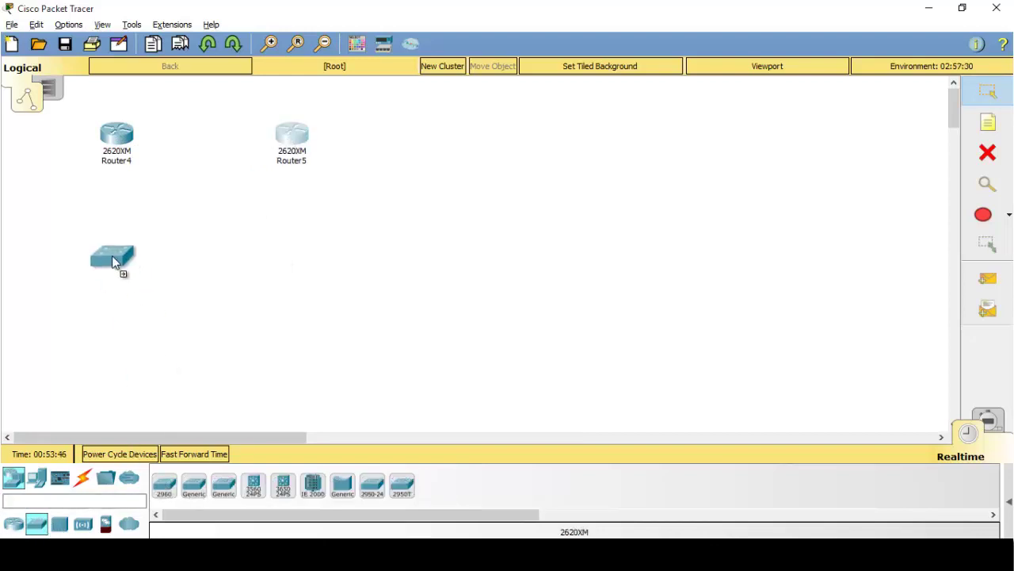
{"action": "left_click_drag", "start_coordinate": [164, 486], "coordinate": [267, 310]}
{"action": "left_click_drag", "start_coordinate": [290, 266], "coordinate": [291, 266]}
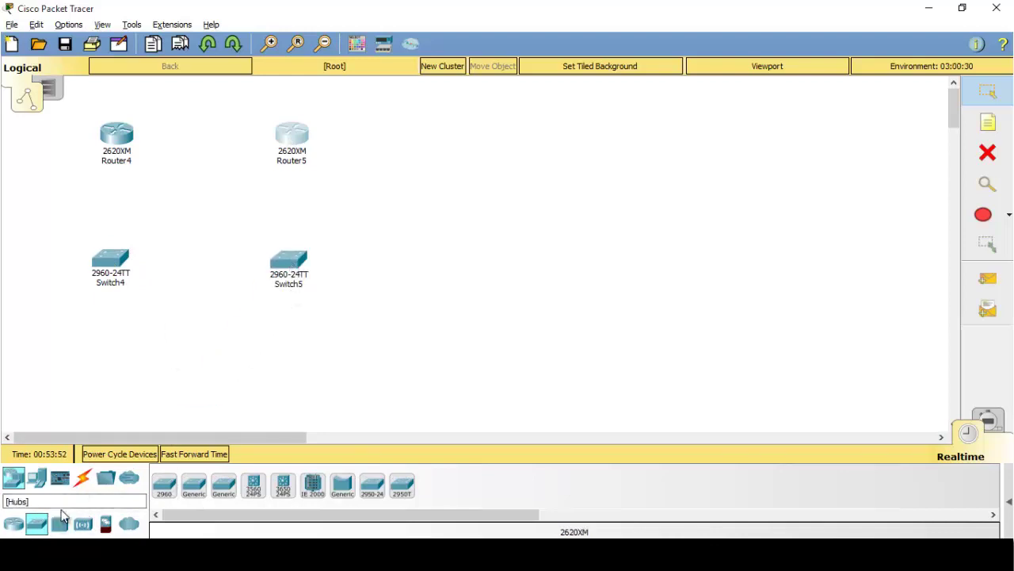
Place two generic PCs in the workspace, one below each switch.
{"action": "left_click", "coordinate": [36, 478]}
{"action": "left_click_drag", "start_coordinate": [164, 485], "coordinate": [117, 387]}
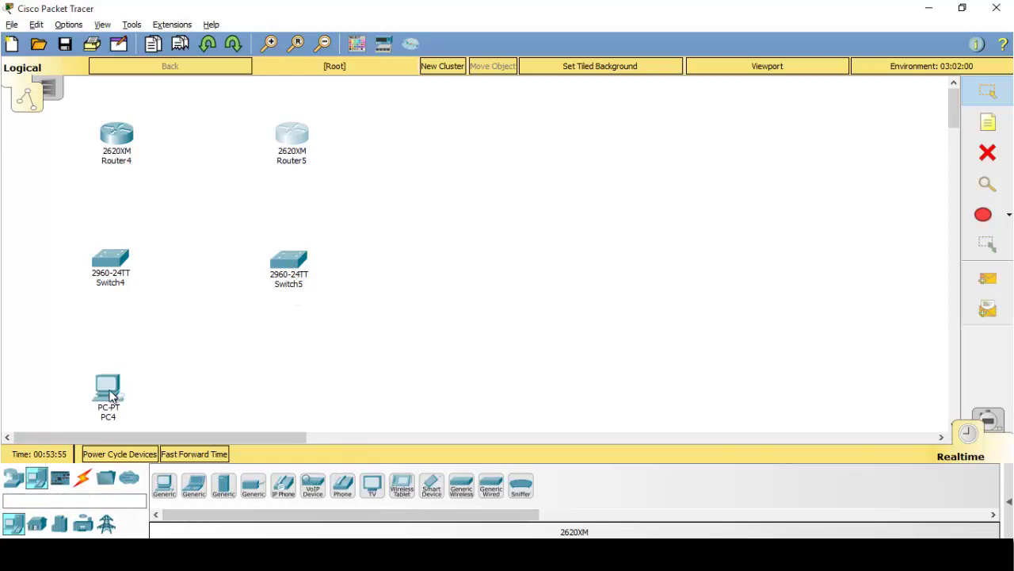
{"action": "left_click_drag", "start_coordinate": [164, 486], "coordinate": [291, 391]}
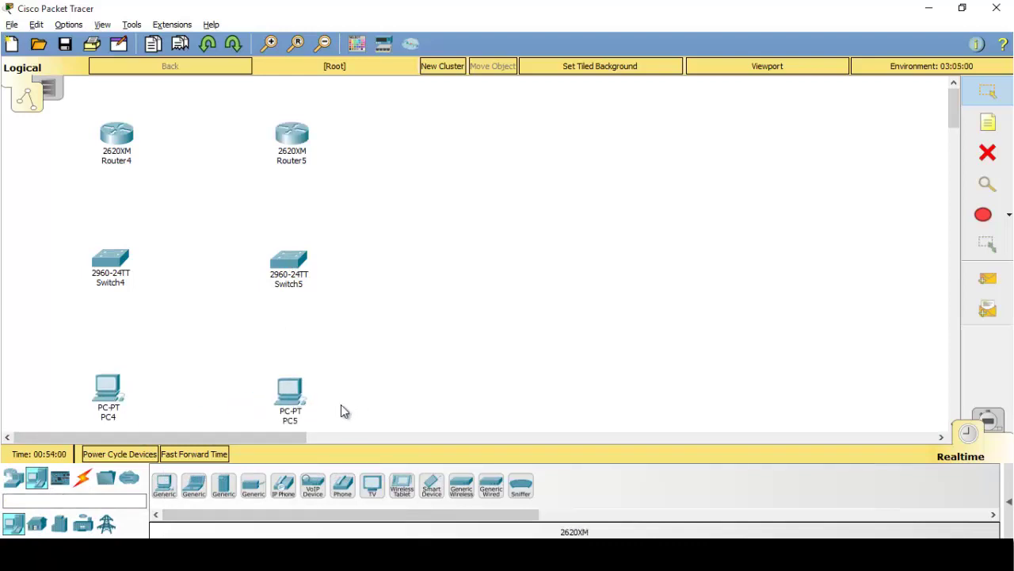
Connect Router4's FastEthernet0/0 to a port on Switch4 with a Copper Straight-Through cable.
{"action": "left_click", "coordinate": [85, 480]}
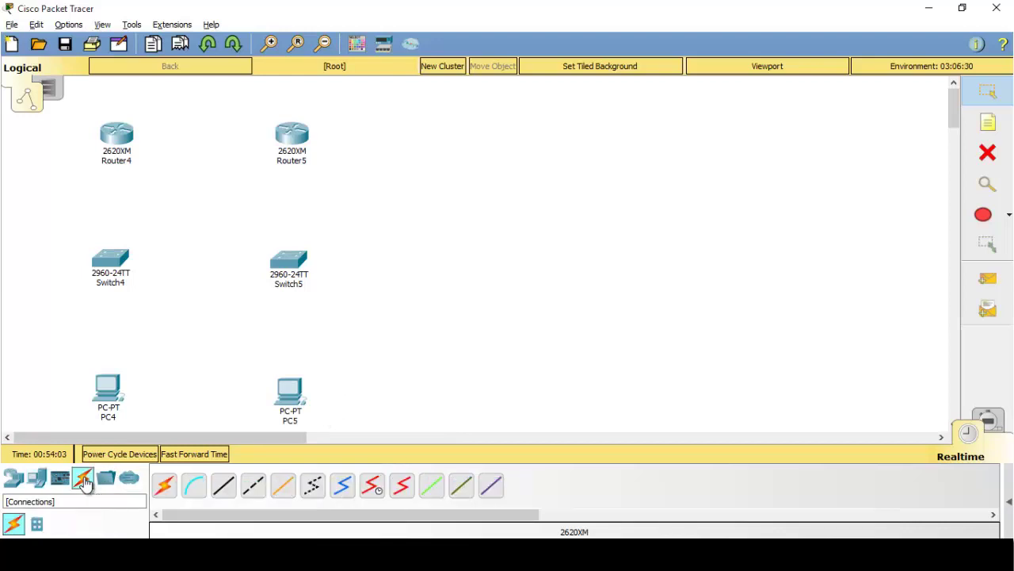
{"action": "left_click", "coordinate": [224, 489]}
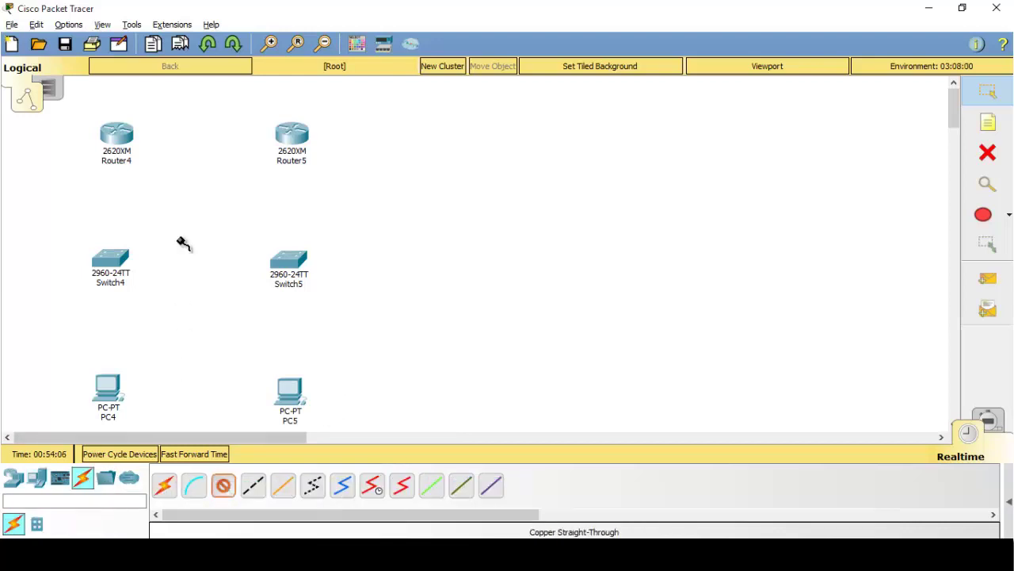
{"action": "left_click", "coordinate": [118, 135]}
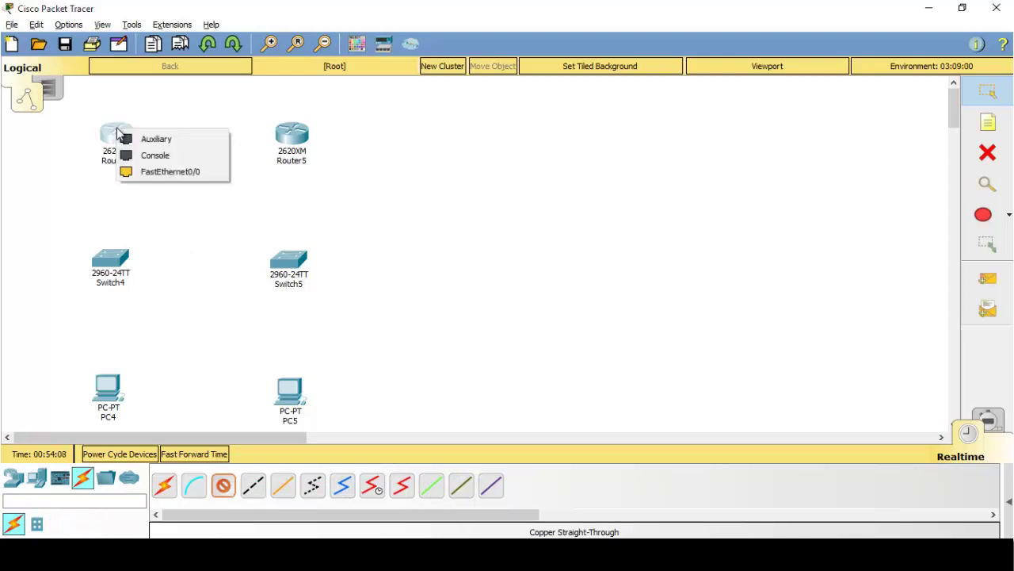
{"action": "left_click", "coordinate": [185, 171]}
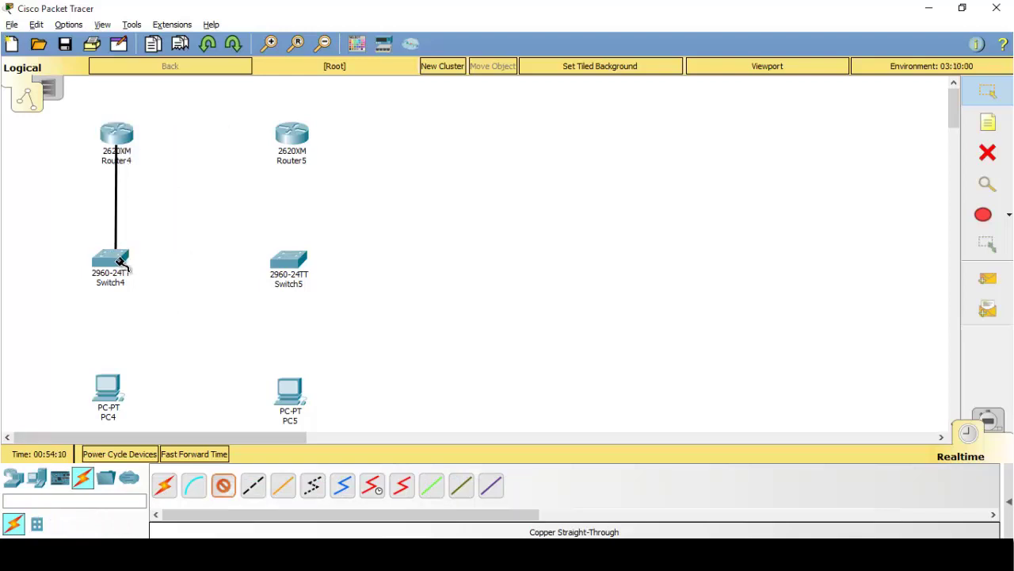
{"action": "left_click", "coordinate": [120, 258]}
{"action": "left_click", "coordinate": [181, 29]}
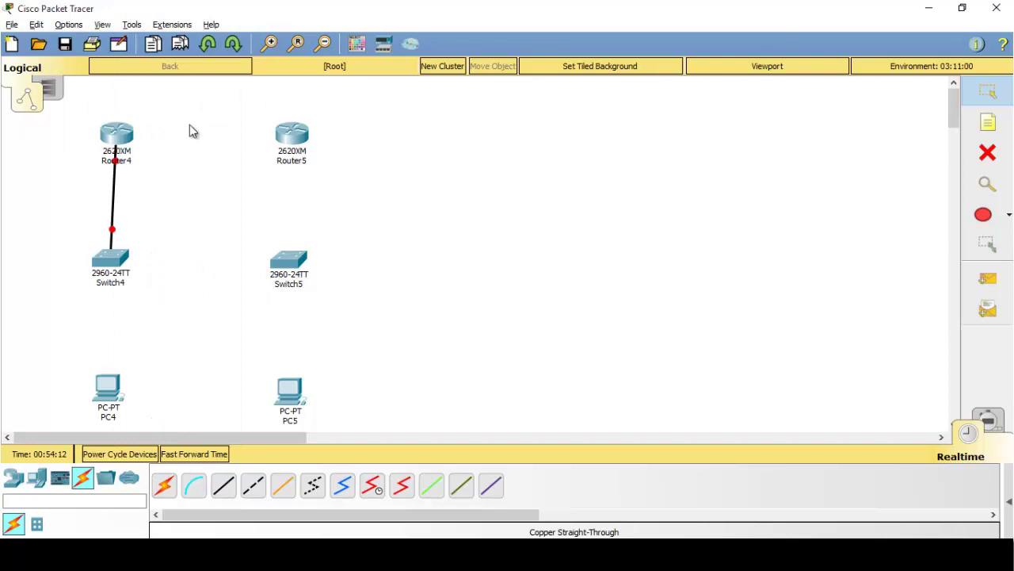
Connect Switch4 to PC4's FastEthernet0 port with a Copper Straight-Through cable.
{"action": "left_click", "coordinate": [228, 485]}
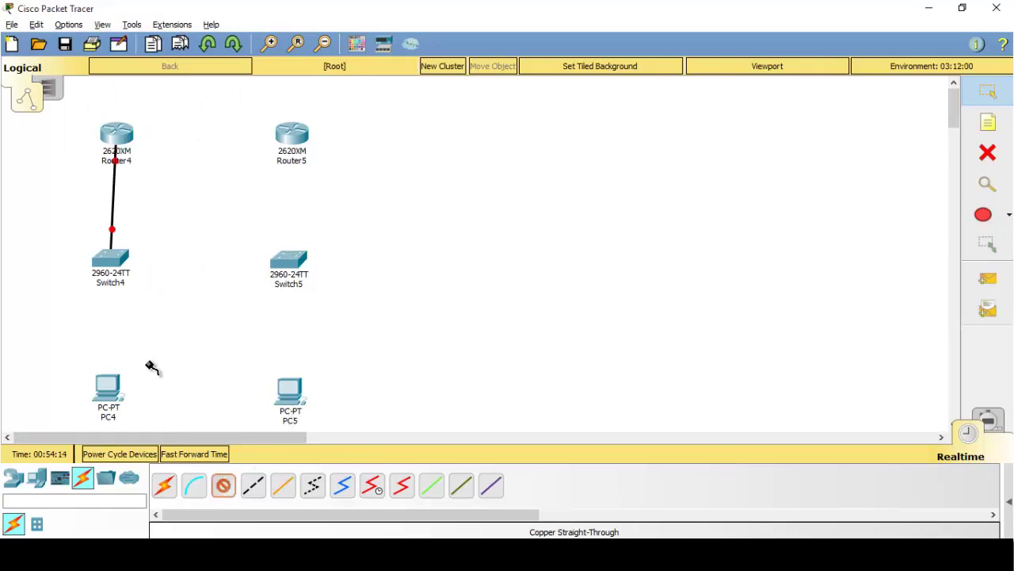
{"action": "left_click", "coordinate": [111, 260]}
{"action": "left_click", "coordinate": [158, 43]}
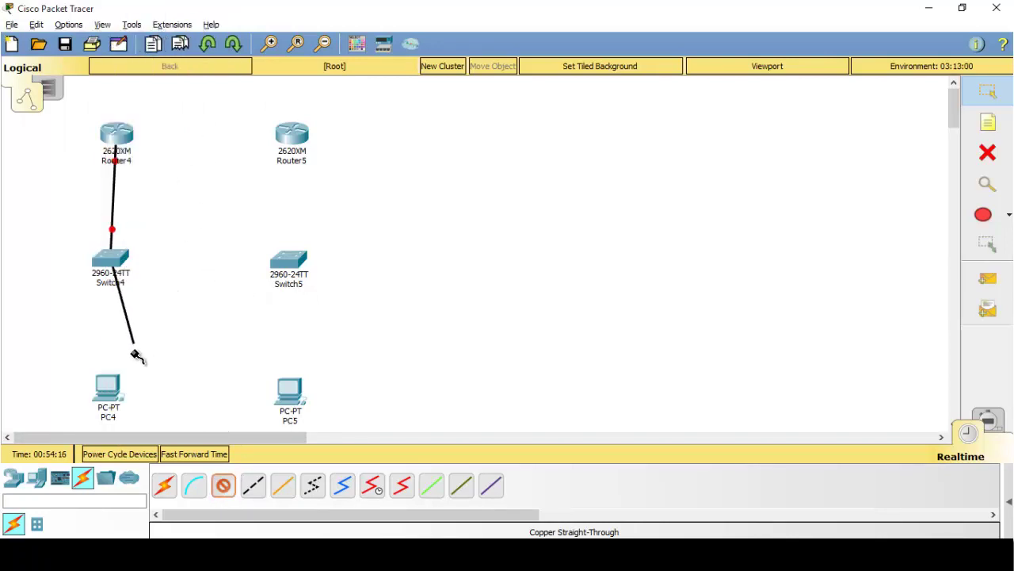
{"action": "left_click", "coordinate": [108, 396]}
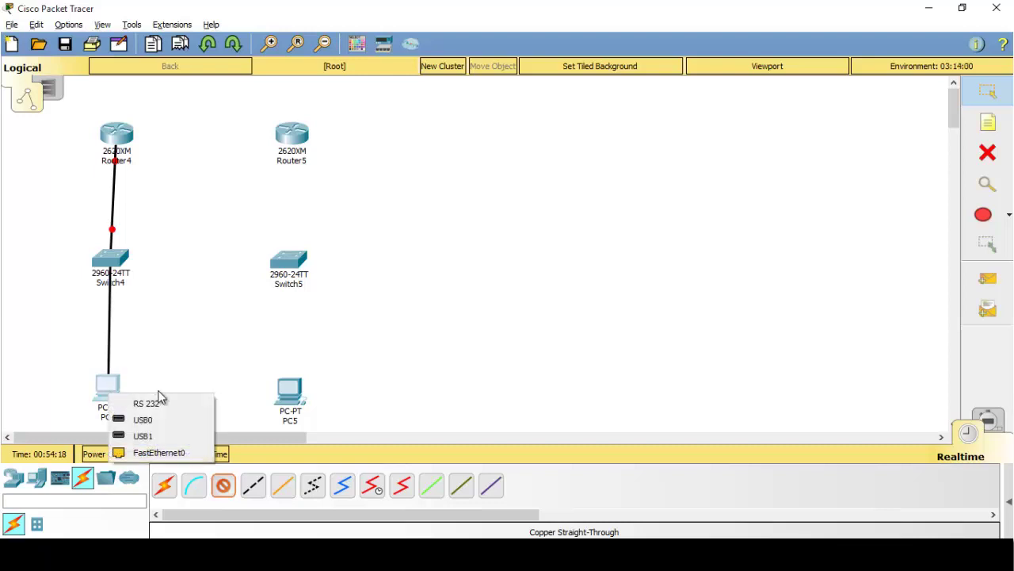
{"action": "left_click", "coordinate": [161, 451]}
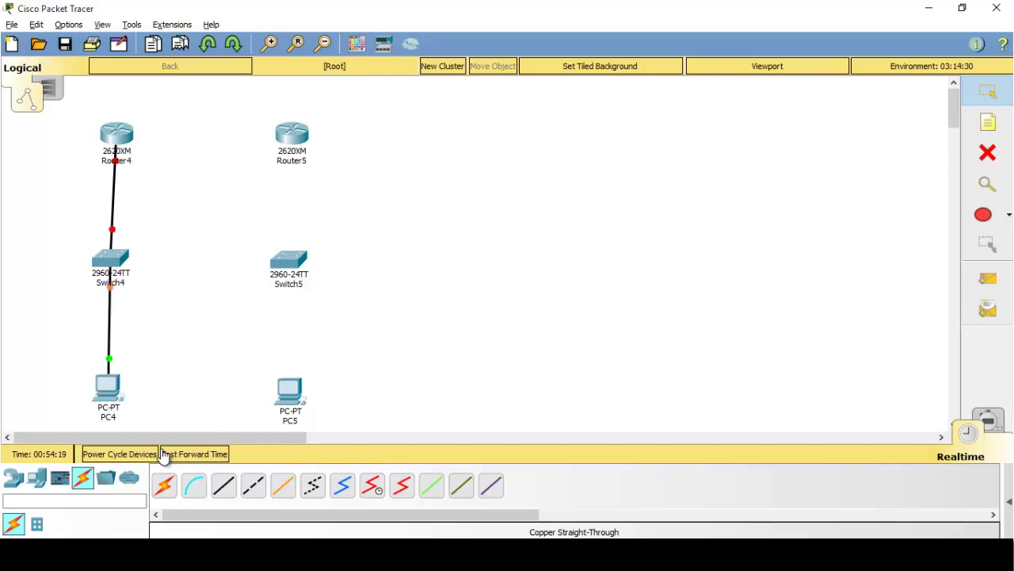
Connect Router5's FastEthernet0/0 to Switch5's FastEthernet0/1 with a Copper Straight-Through cable.
{"action": "left_click", "coordinate": [225, 486]}
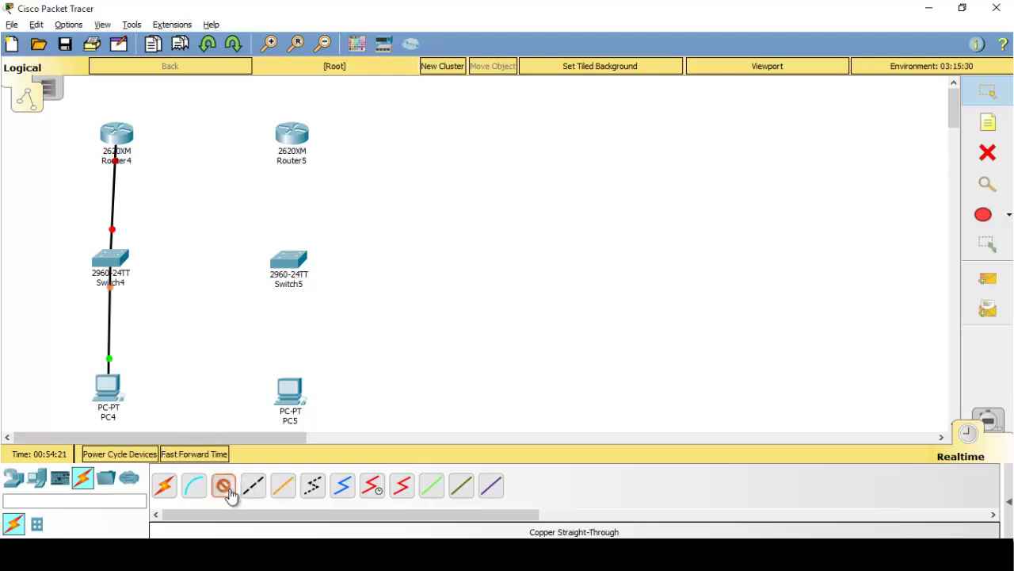
{"action": "left_click", "coordinate": [292, 131]}
{"action": "left_click", "coordinate": [339, 173]}
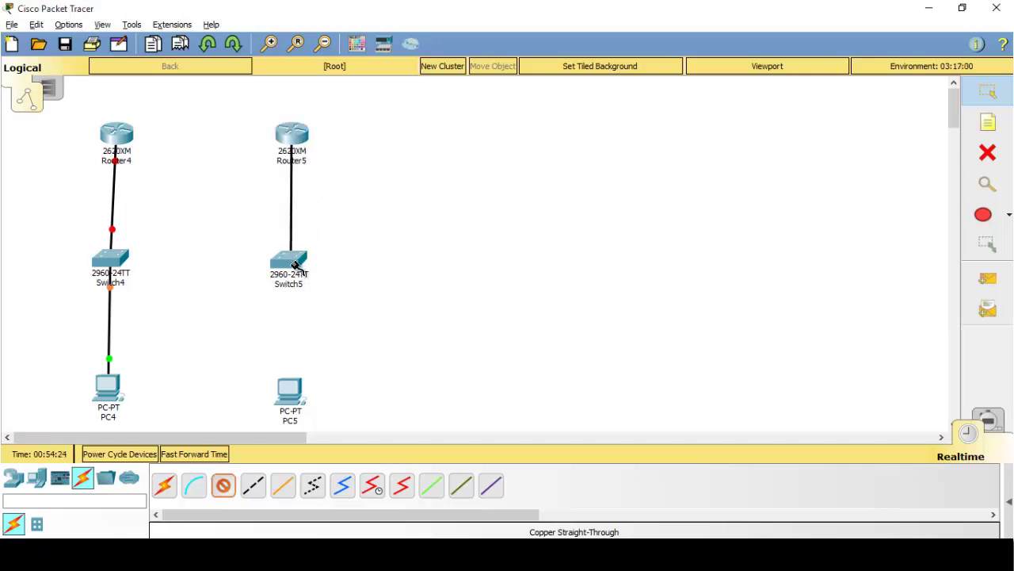
{"action": "left_click", "coordinate": [293, 262]}
{"action": "left_click", "coordinate": [361, 27]}
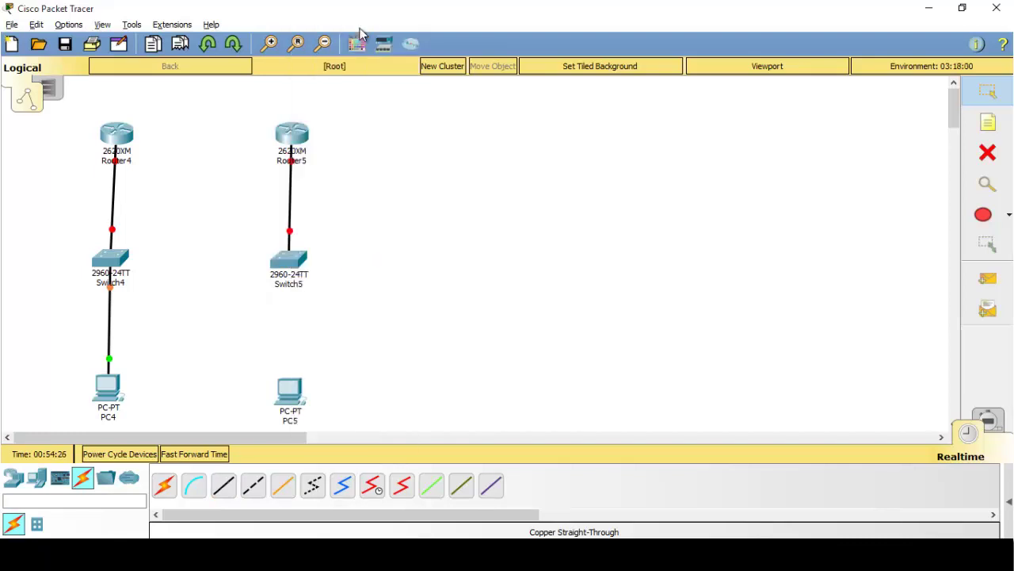
Connect Switch5's FastEthernet0/2 to PC5's FastEthernet0 port with a Copper Straight-Through cable.
{"action": "left_click", "coordinate": [224, 485]}
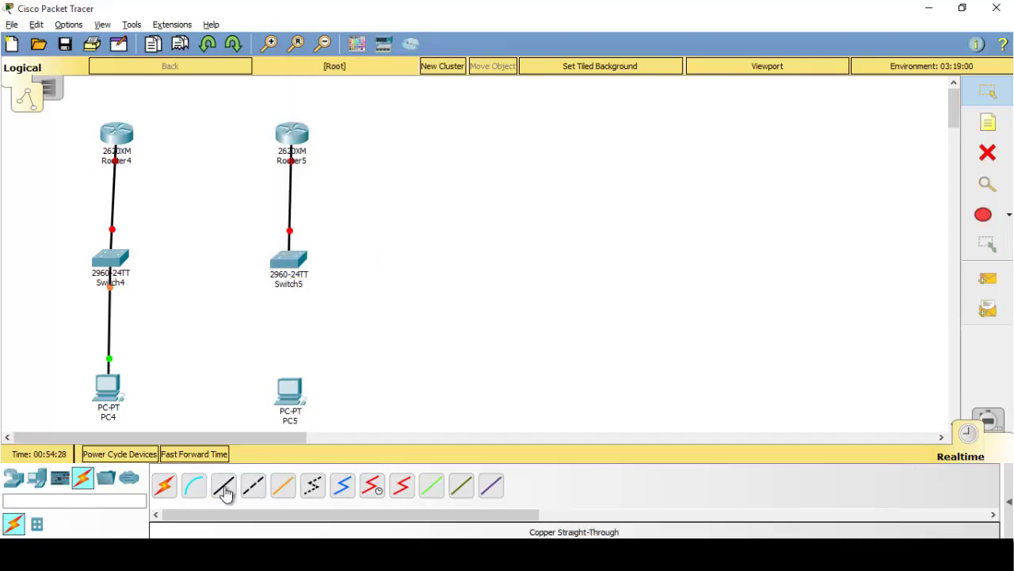
{"action": "left_click", "coordinate": [285, 260]}
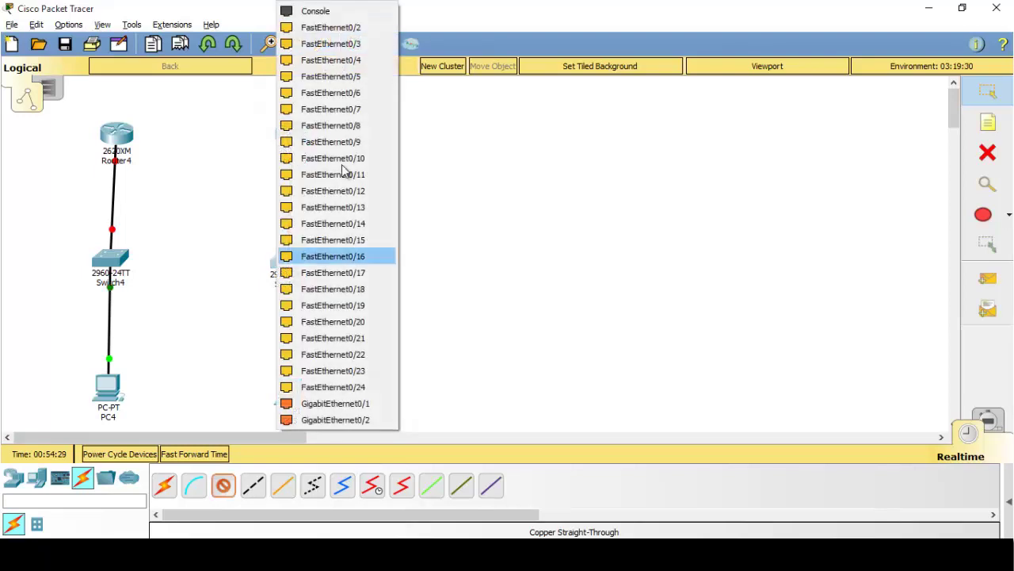
{"action": "left_click", "coordinate": [348, 28]}
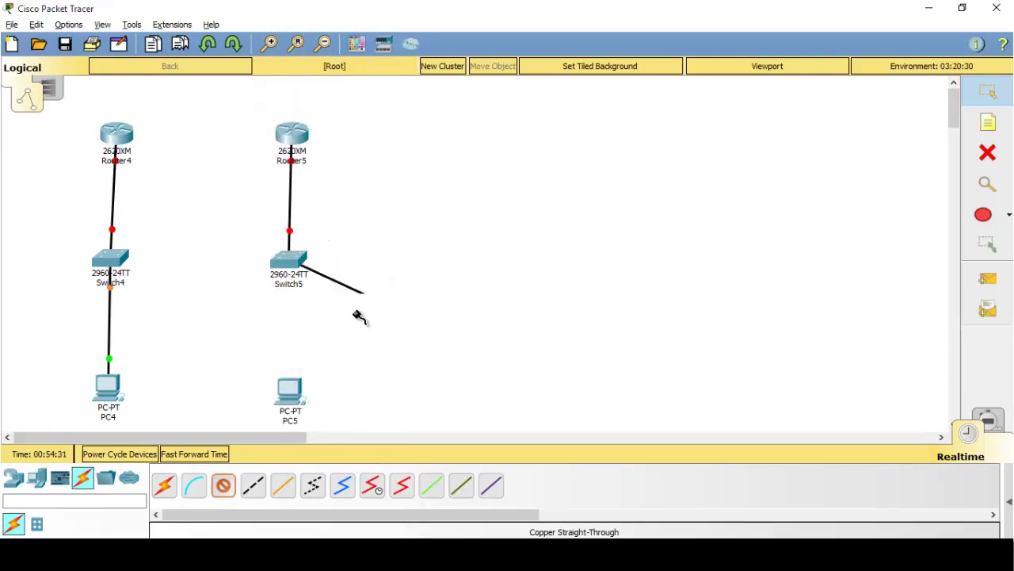
{"action": "left_click", "coordinate": [292, 387]}
{"action": "left_click", "coordinate": [330, 446]}
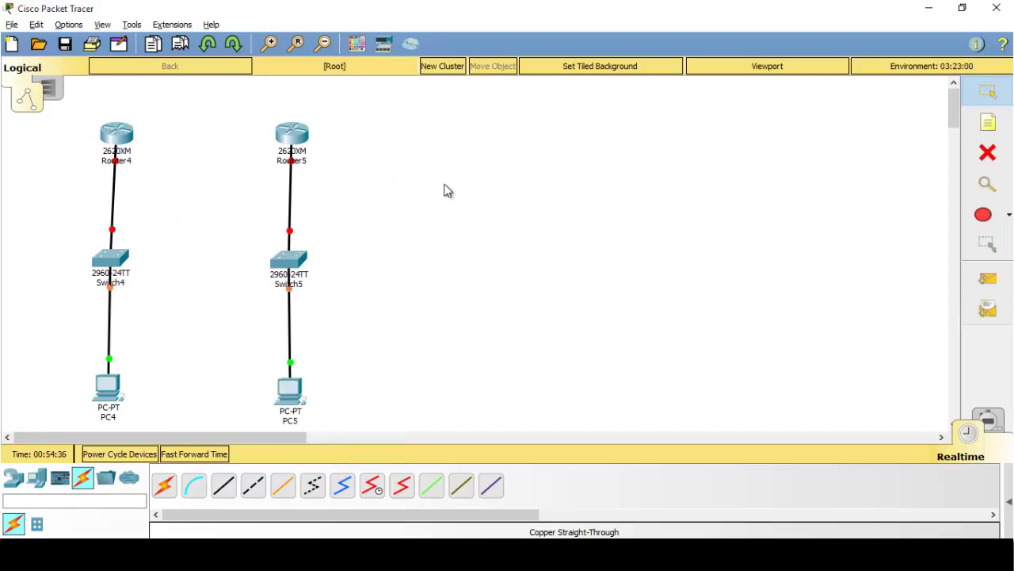
Try to attach a Serial DCE cable to Router4.
{"action": "left_click", "coordinate": [380, 489]}
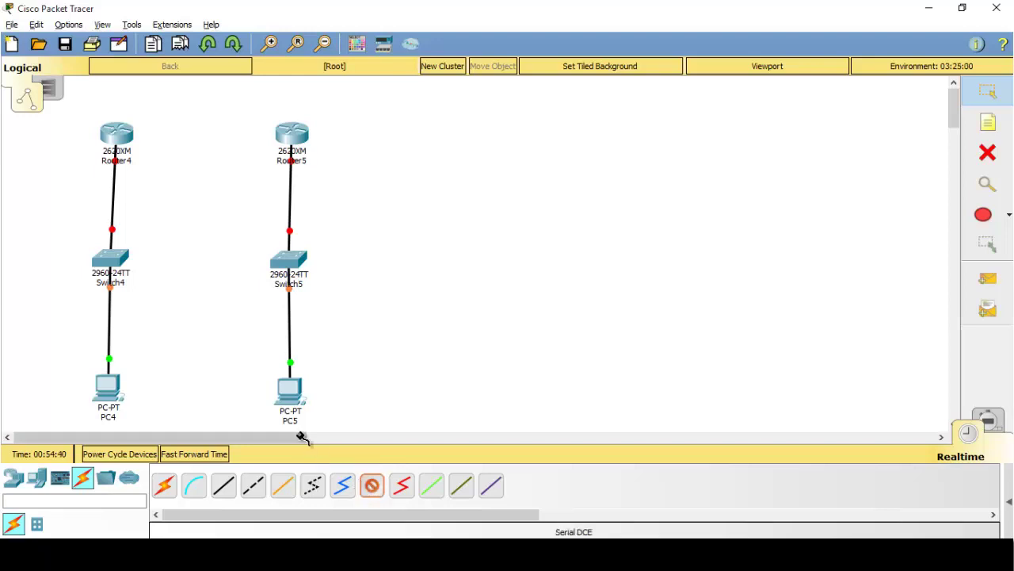
{"action": "left_click", "coordinate": [115, 132]}
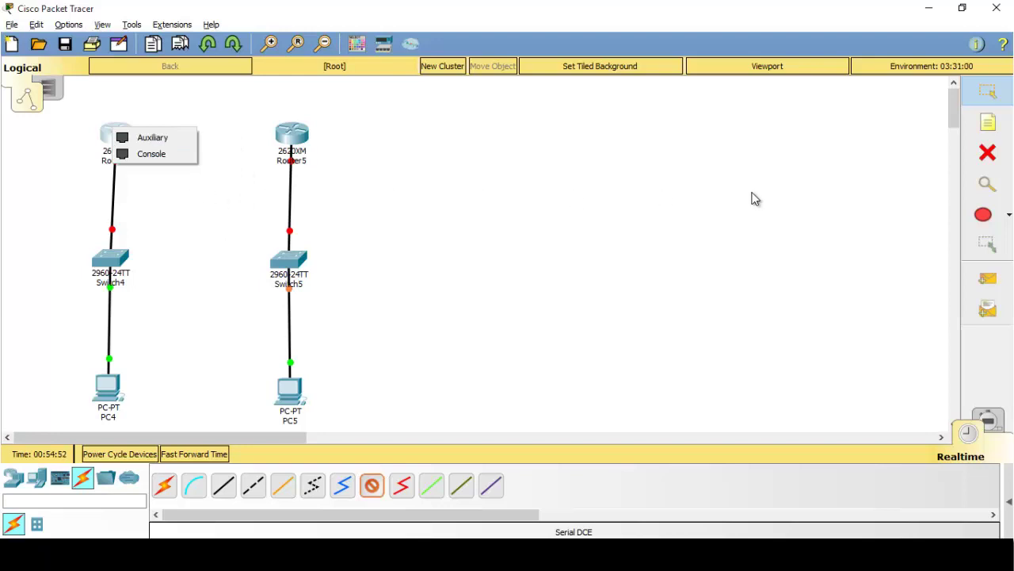
{"action": "left_click", "coordinate": [372, 485]}
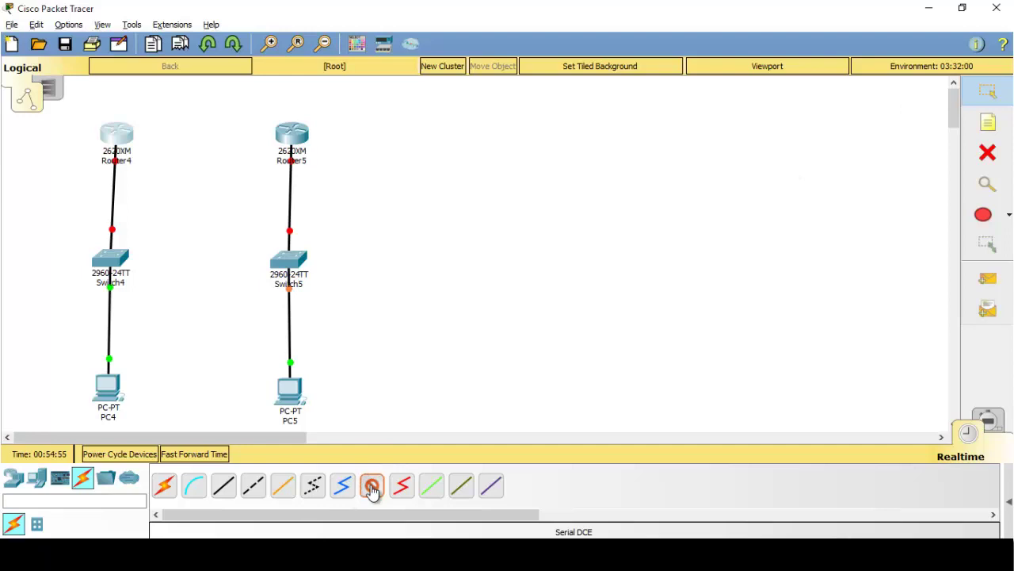
Switch off Router4's power and install a WIC-1T module in its left WIC slot.
{"action": "left_click", "coordinate": [117, 133]}
{"action": "left_click_drag", "start_coordinate": [622, 325], "coordinate": [726, 323]}
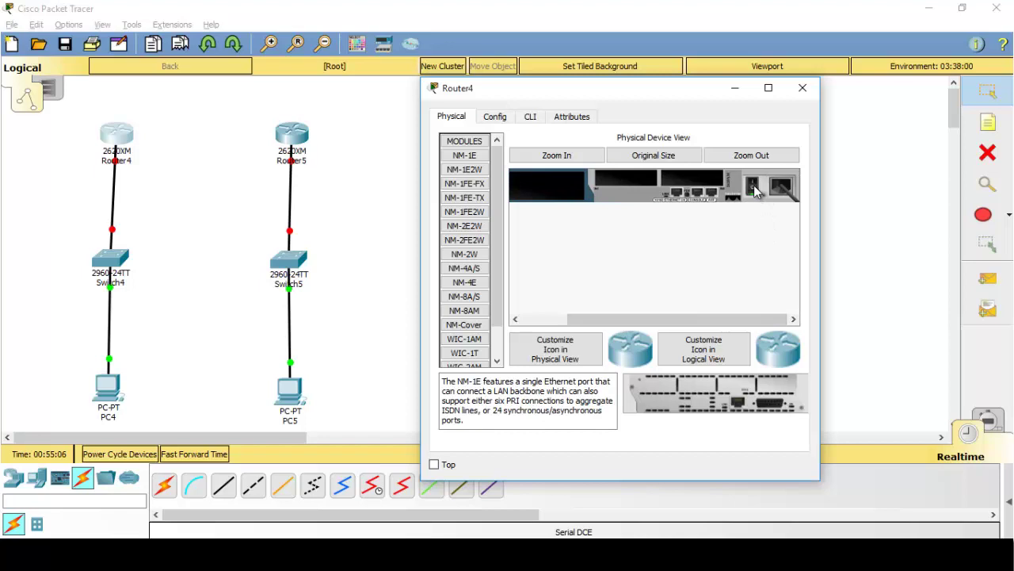
{"action": "left_click_drag", "start_coordinate": [710, 318], "coordinate": [581, 307]}
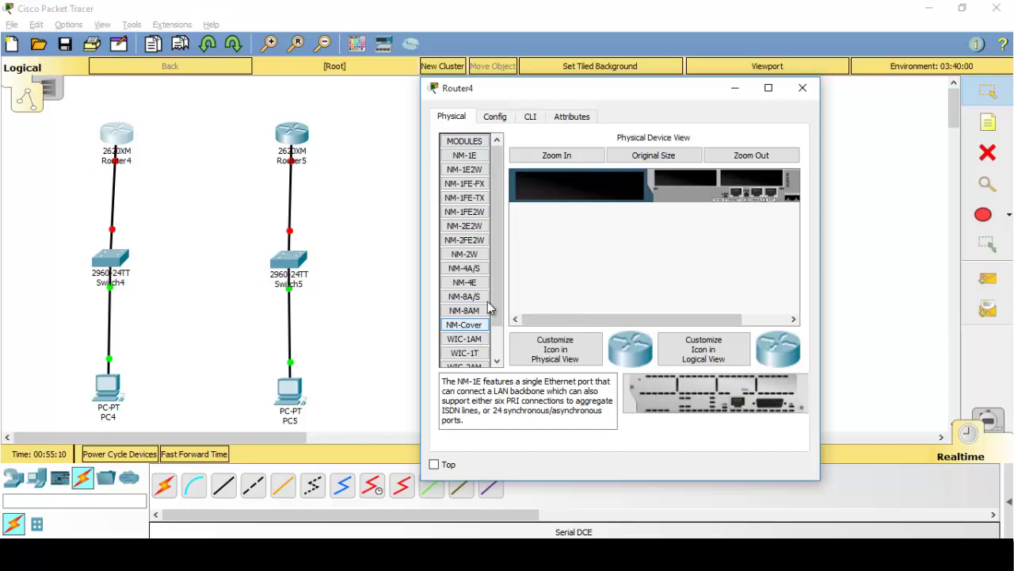
{"action": "scroll", "coordinate": [489, 308], "scroll_direction": "down", "scroll_amount": 1}
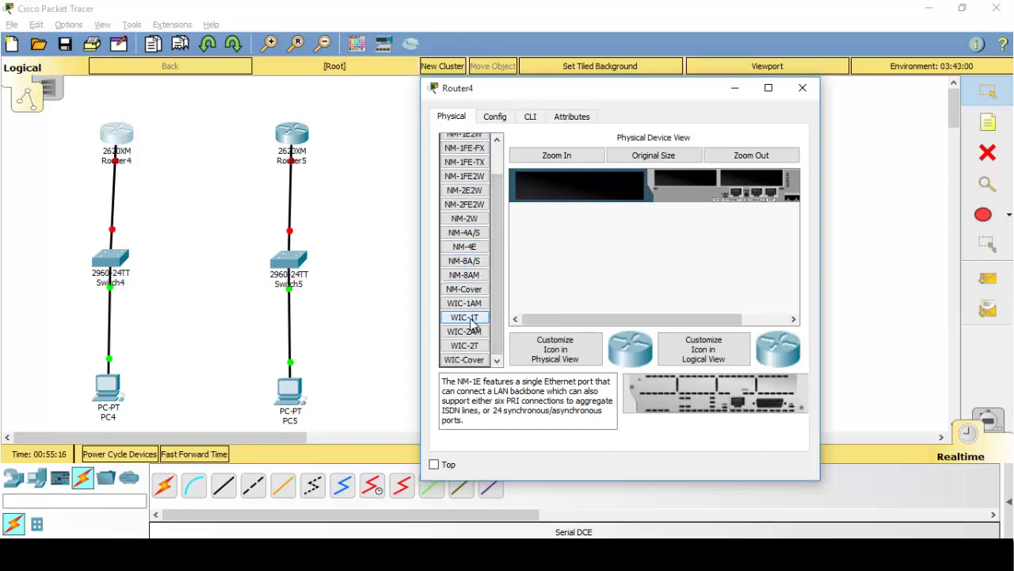
{"action": "left_click_drag", "start_coordinate": [462, 321], "coordinate": [682, 181]}
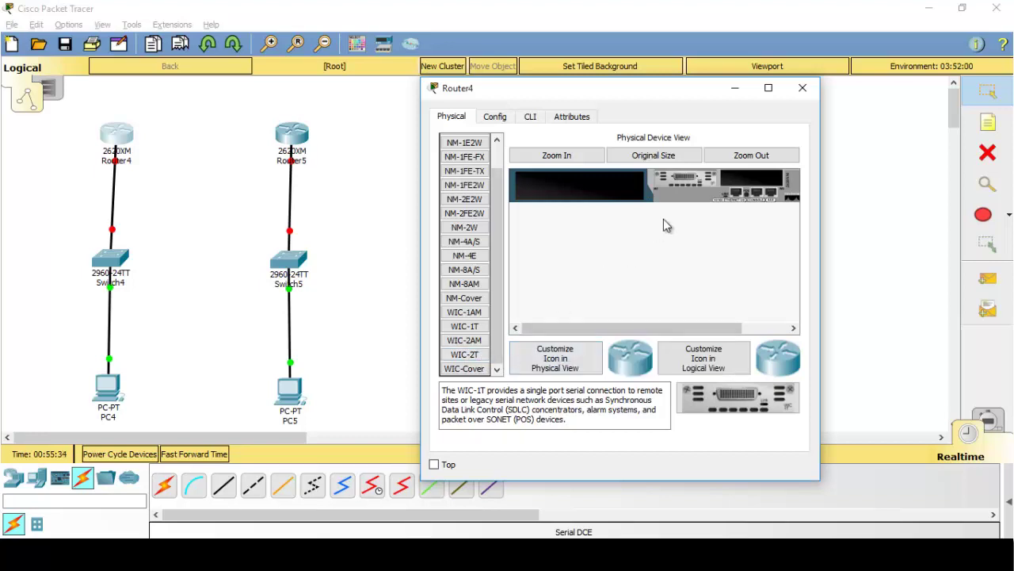
Switch Router4's power back on and close its device window.
{"action": "left_click", "coordinate": [667, 157]}
{"action": "left_click_drag", "start_coordinate": [634, 327], "coordinate": [682, 328]}
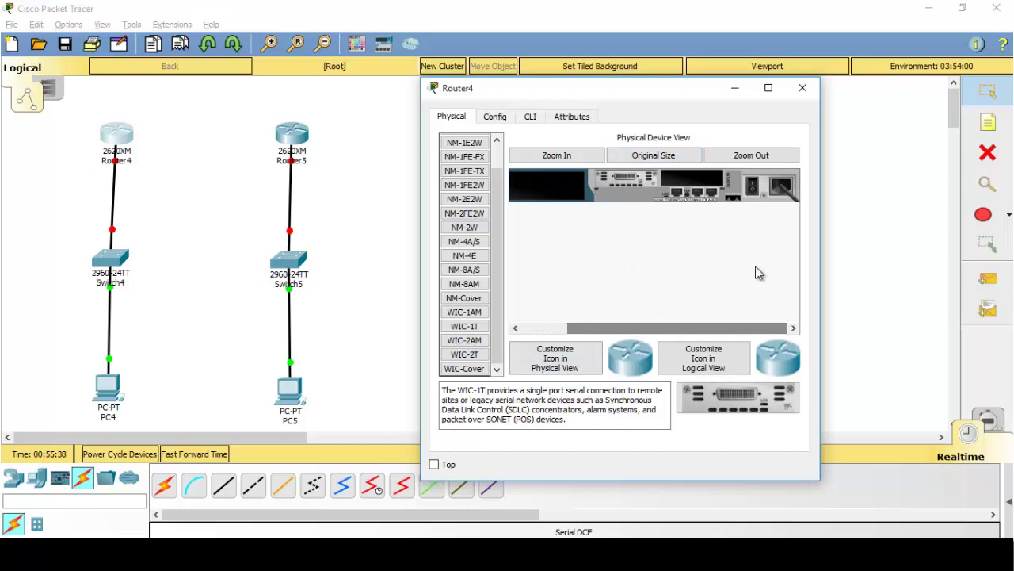
{"action": "left_click", "coordinate": [752, 187]}
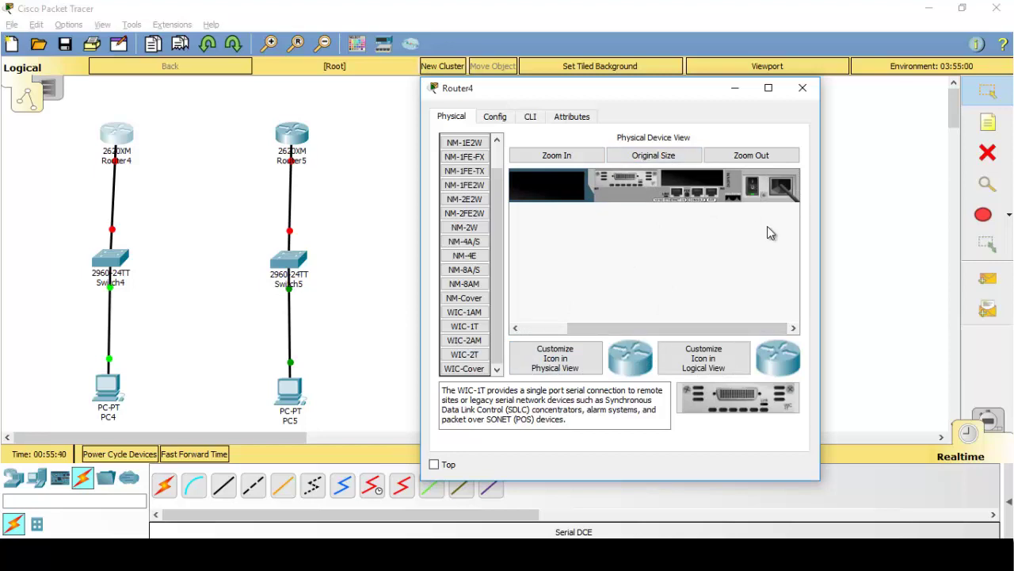
{"action": "left_click", "coordinate": [803, 88]}
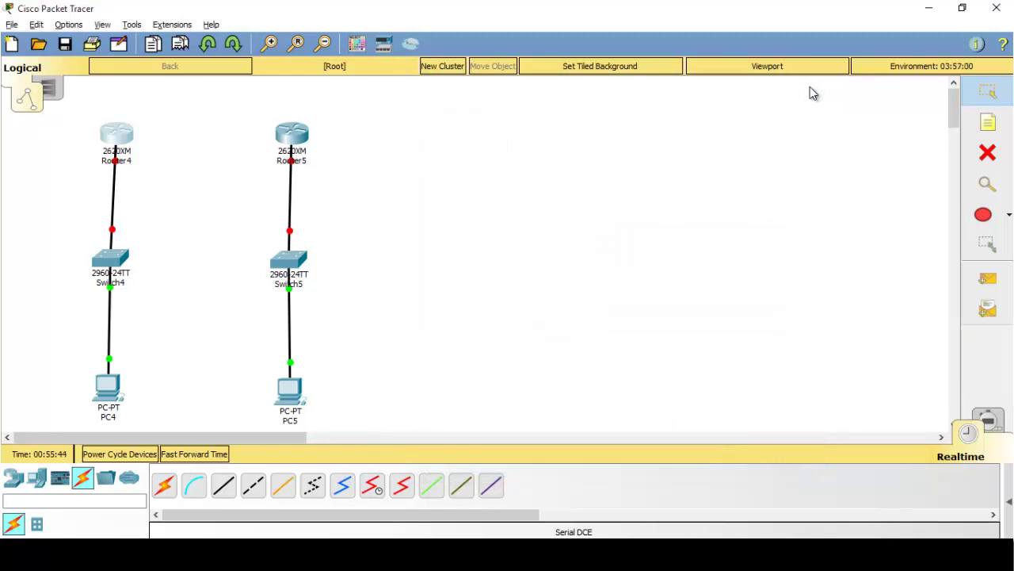
Install a WIC-1T module in Router5's left WIC slot with the power off, restore power and close its device window.
{"action": "left_click", "coordinate": [291, 133]}
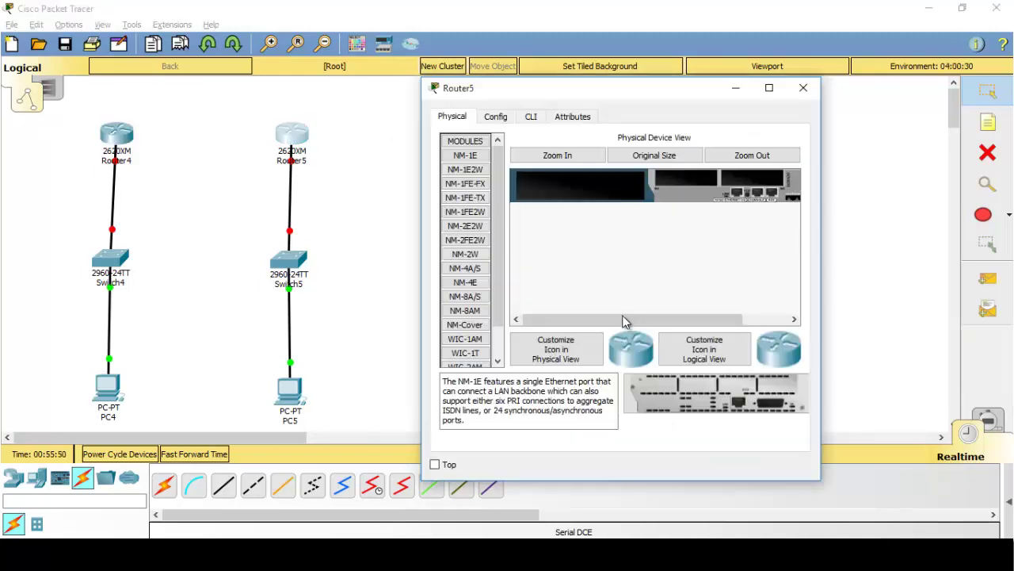
{"action": "left_click_drag", "start_coordinate": [622, 318], "coordinate": [669, 318]}
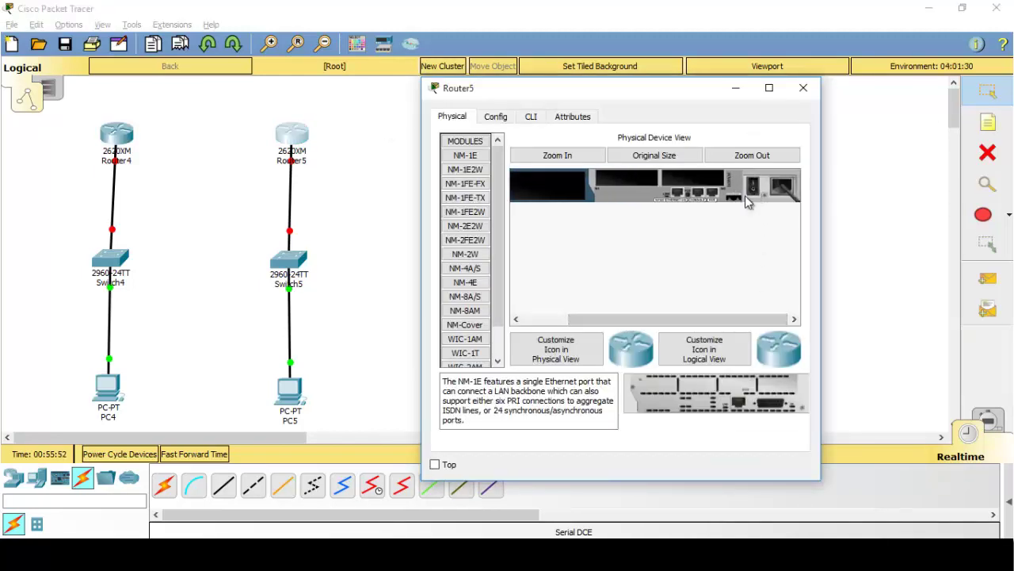
{"action": "left_click_drag", "start_coordinate": [456, 358], "coordinate": [632, 186]}
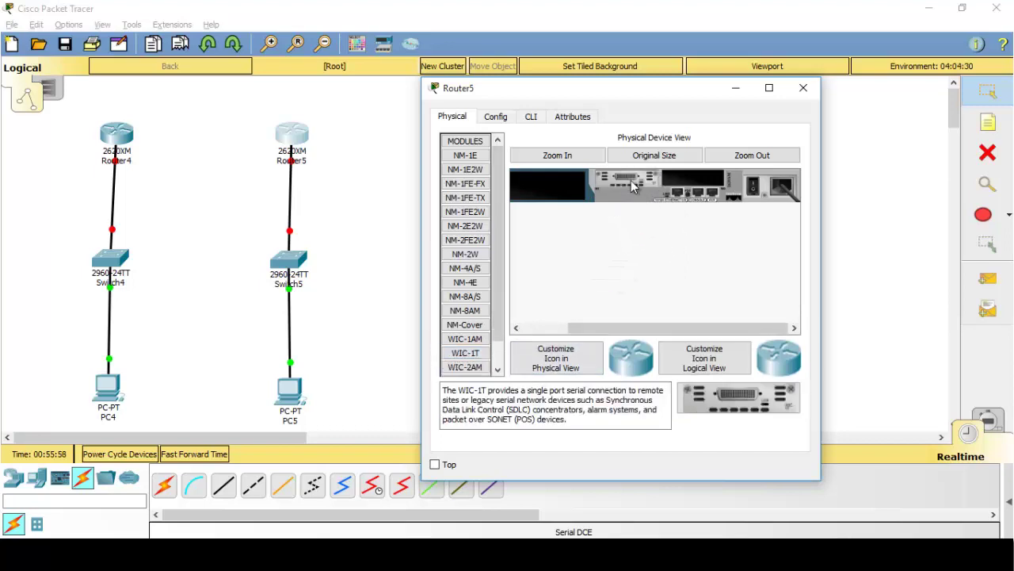
{"action": "left_click", "coordinate": [755, 187]}
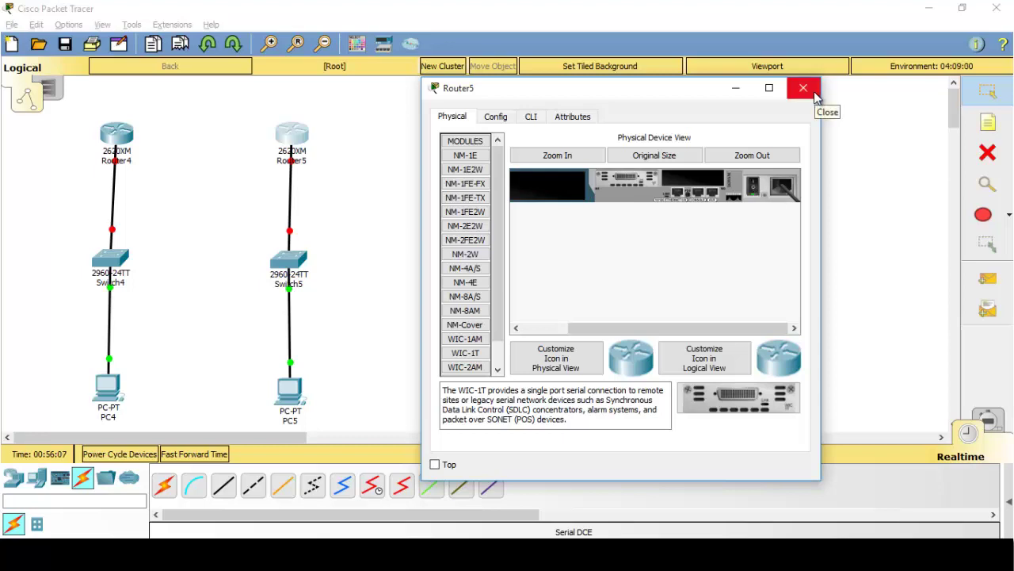
{"action": "left_click", "coordinate": [804, 88]}
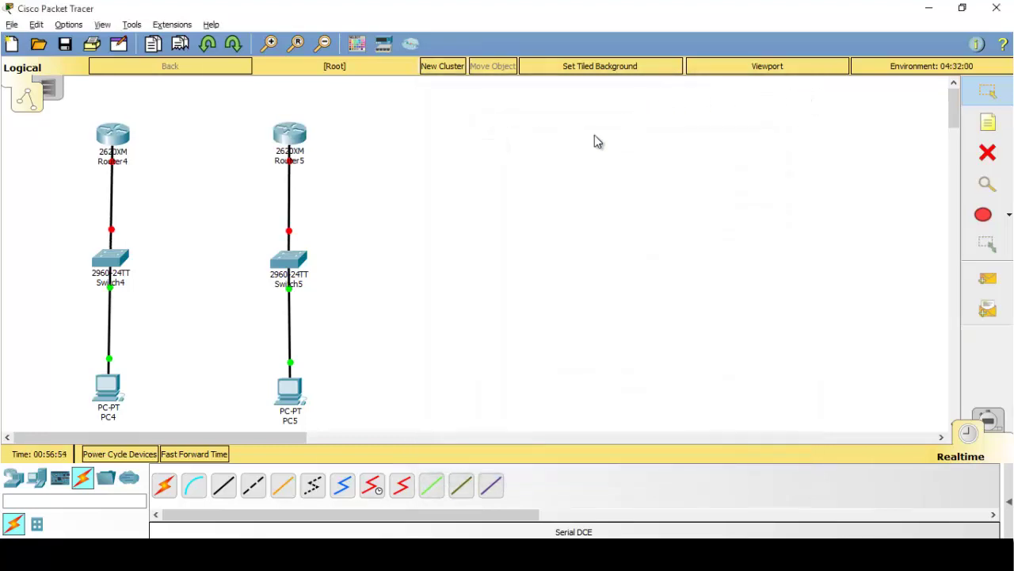
Connect Router4's Serial0/0 port to Router5's Serial0/0 port with a Serial DCE cable.
{"action": "left_click", "coordinate": [377, 490]}
{"action": "left_click", "coordinate": [111, 135]}
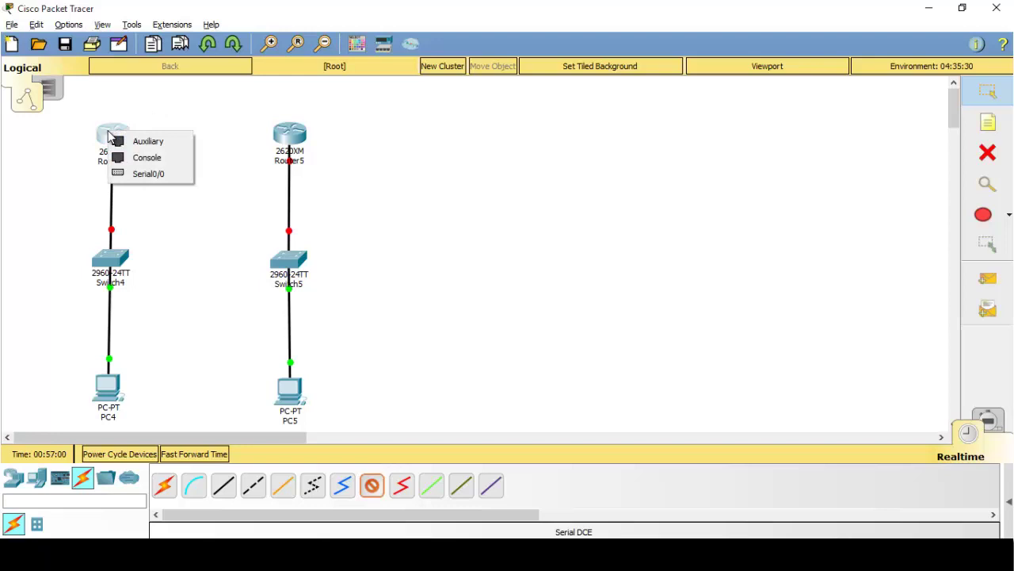
{"action": "left_click", "coordinate": [164, 176]}
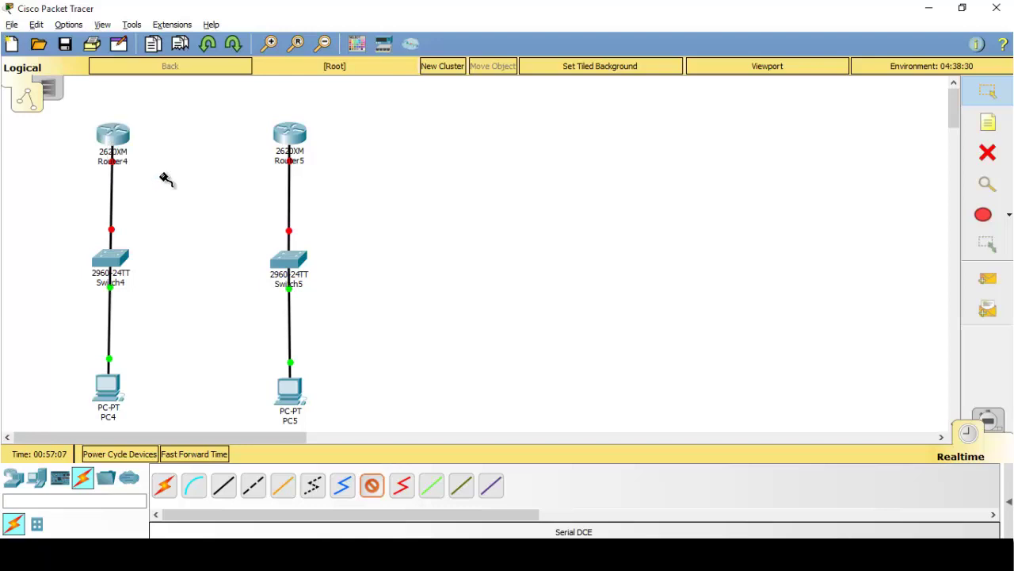
{"action": "left_click", "coordinate": [292, 139]}
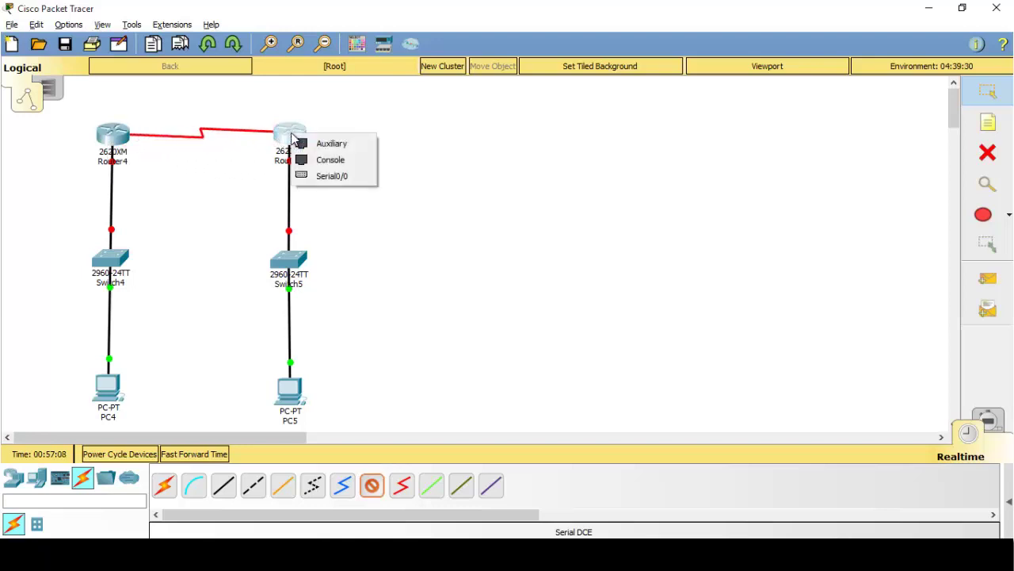
{"action": "left_click", "coordinate": [333, 176]}
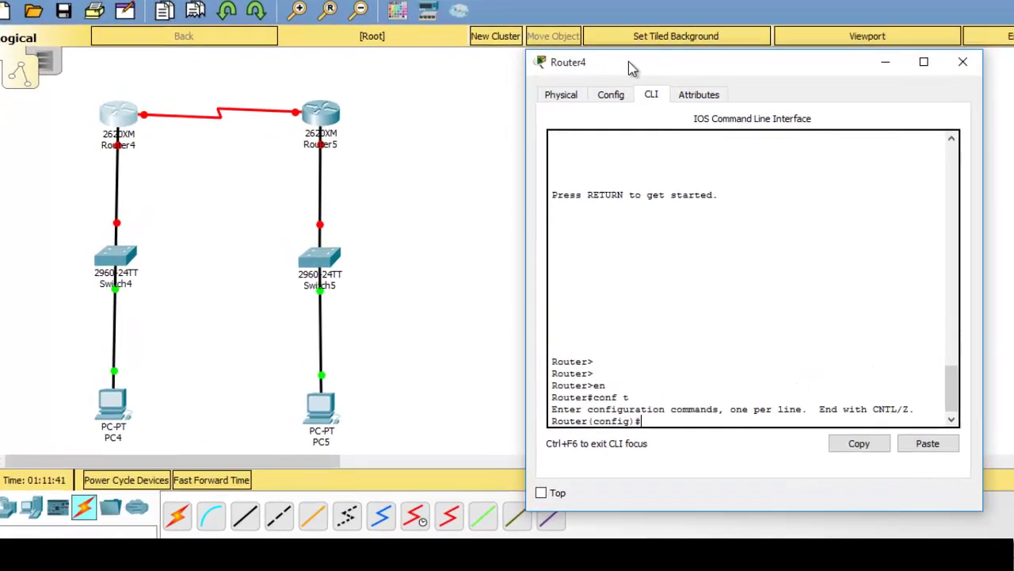
Assign IP address 20.0.0.1 with mask 255.0.0.0 to interface s0/0 in Router4's command line.
{"action": "type", "text": "int"}
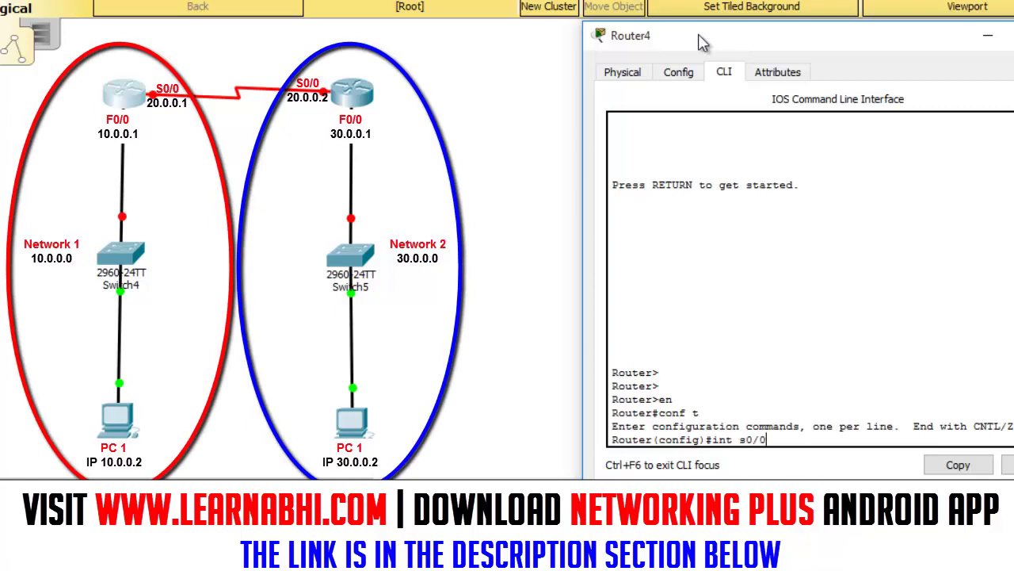
{"action": "type", "text": " s0/0"}
{"action": "key", "text": "Return"}
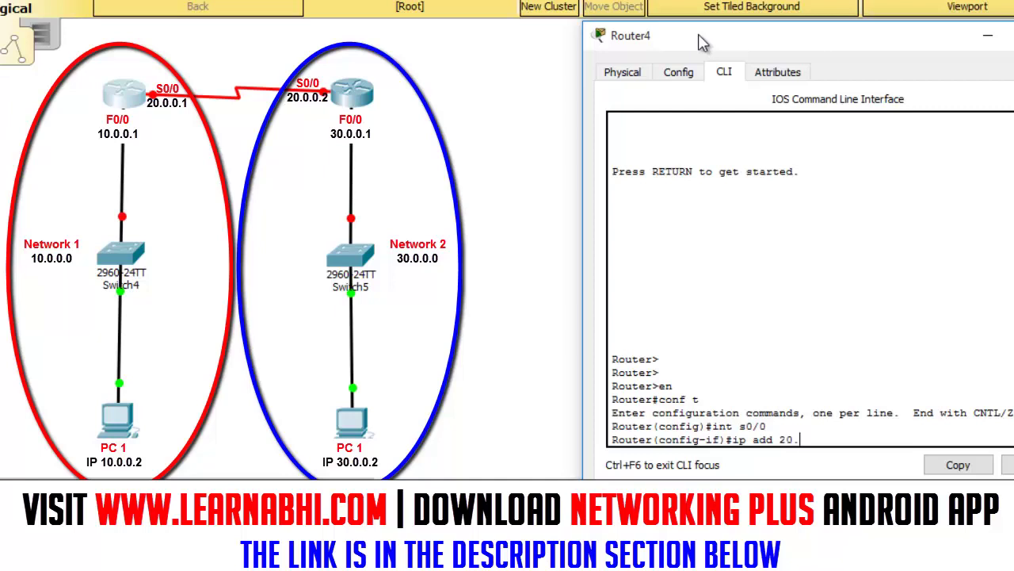
{"action": "type", "text": "1 255.0.0.0"}
{"action": "key", "text": "Return"}
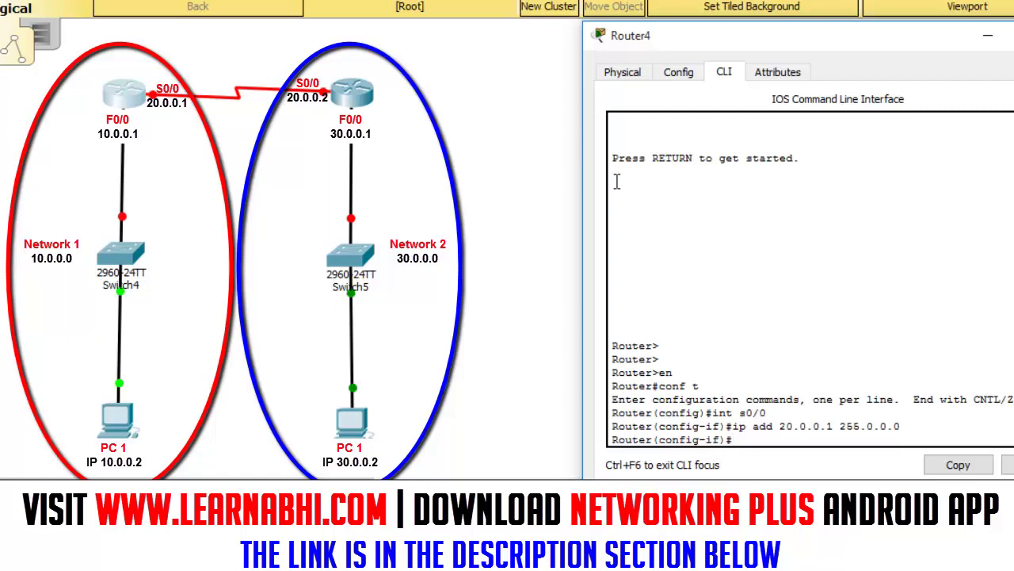
Set the clock rate of Router4's s0/0 interface to 64000 and enable the interface with no shut.
{"action": "left_click", "coordinate": [554, 172]}
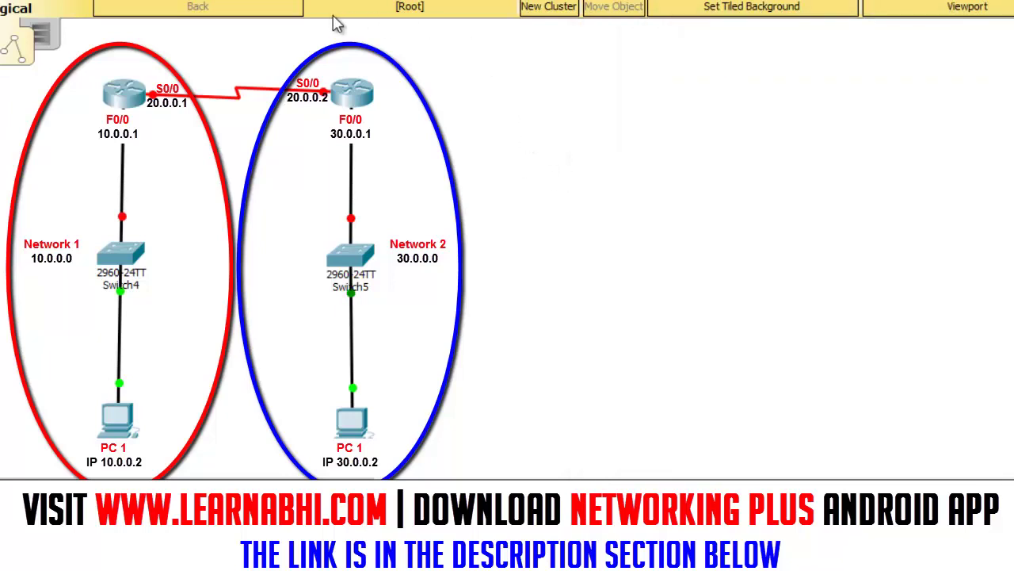
{"action": "mouse_move", "coordinate": [204, 103]}
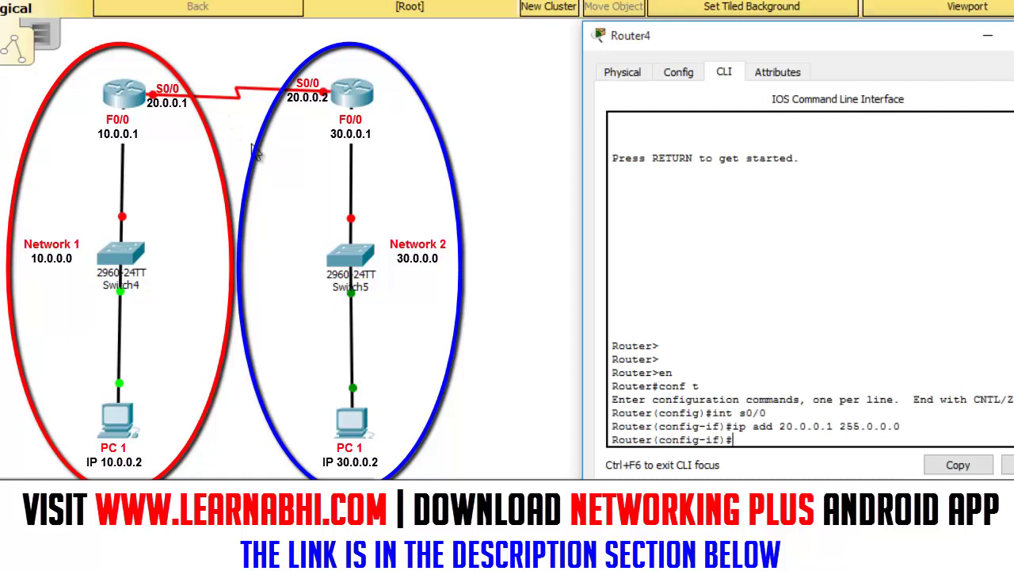
{"action": "type", "text": "clock rate 64000"}
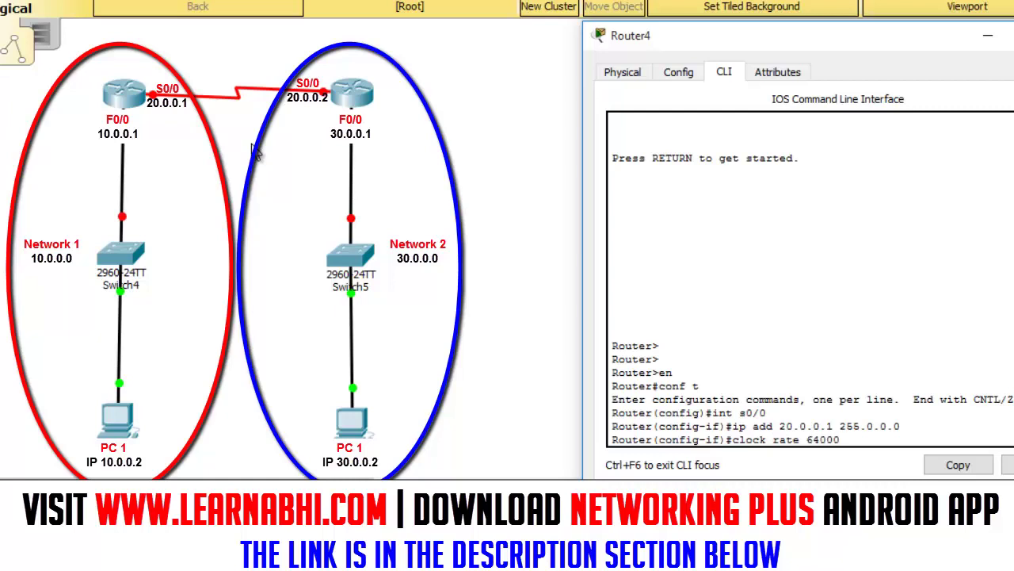
{"action": "key", "text": "Return"}
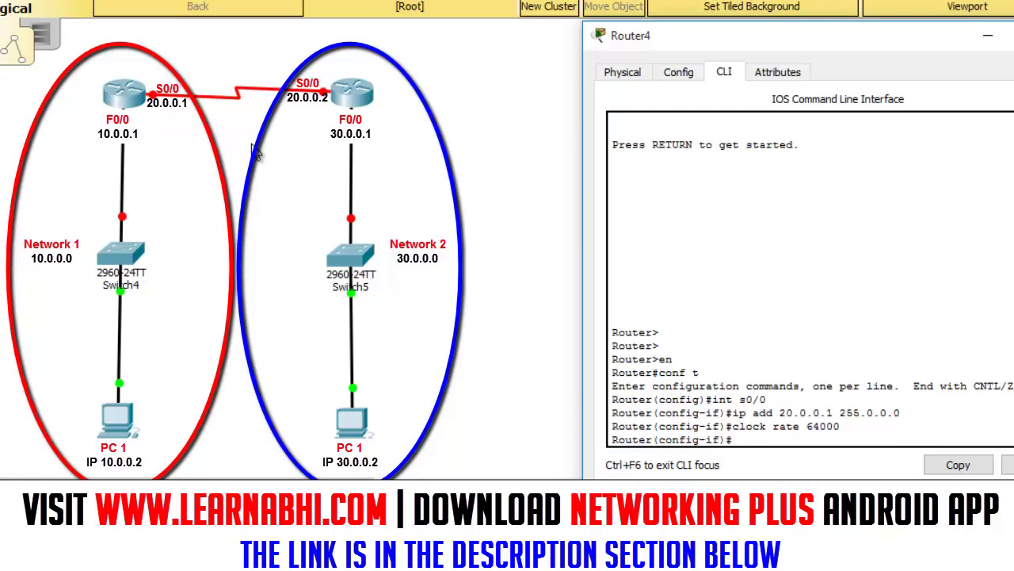
{"action": "type", "text": "no shut"}
{"action": "key", "text": "Return"}
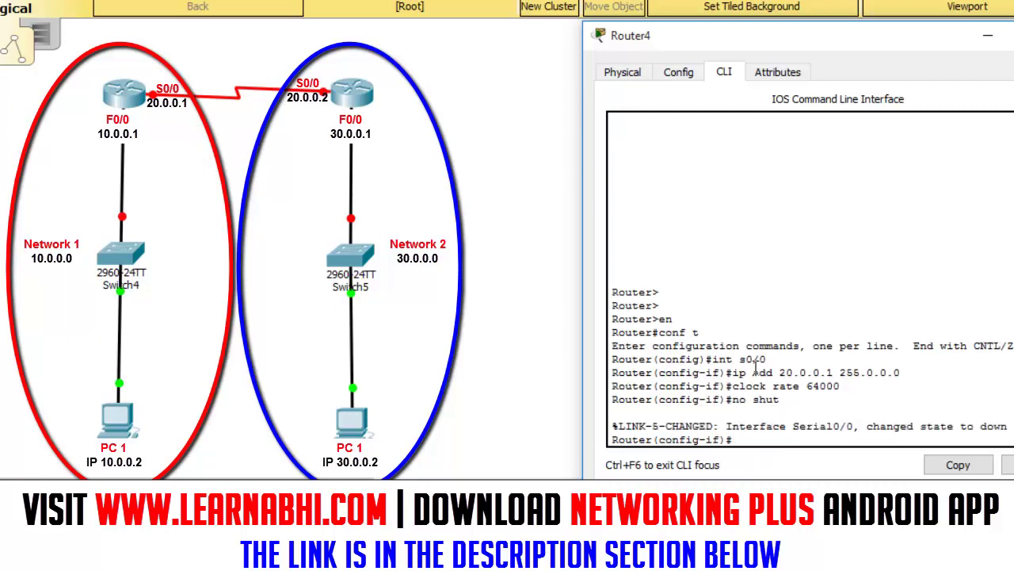
{"action": "left_click_drag", "start_coordinate": [867, 426], "coordinate": [1011, 426]}
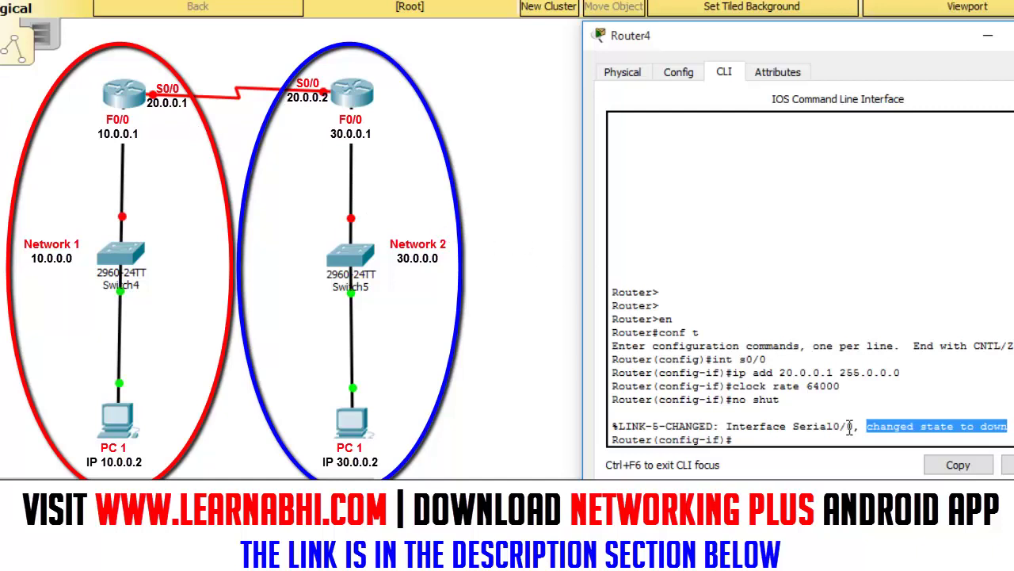
{"action": "left_click", "coordinate": [825, 444]}
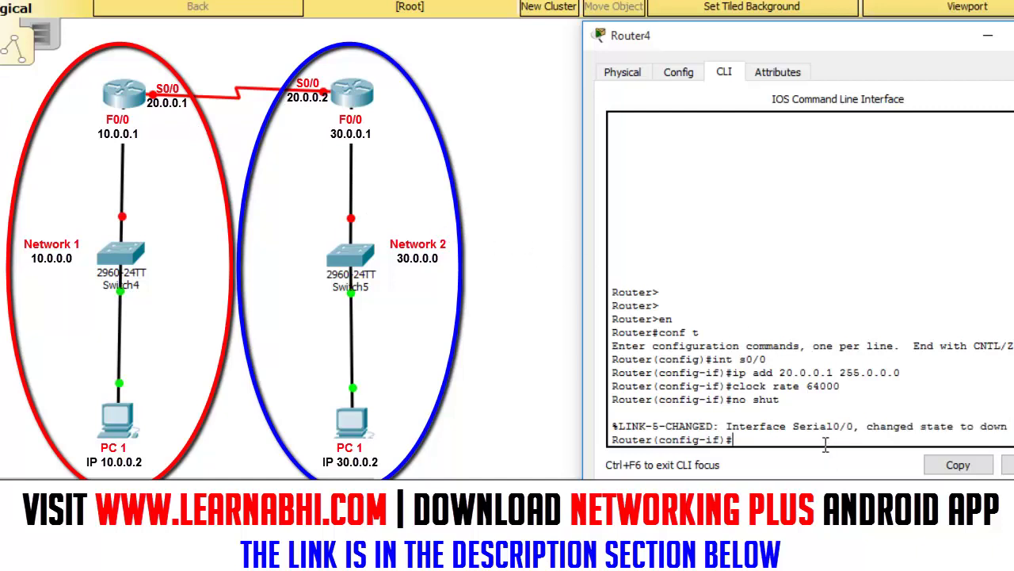
Assign IP address 10.0.0.1 with mask 255.0.0.0 to Router4's f0/0 interface and enable it with no shut.
{"action": "key", "text": "Return"}
{"action": "key", "text": "Return"}
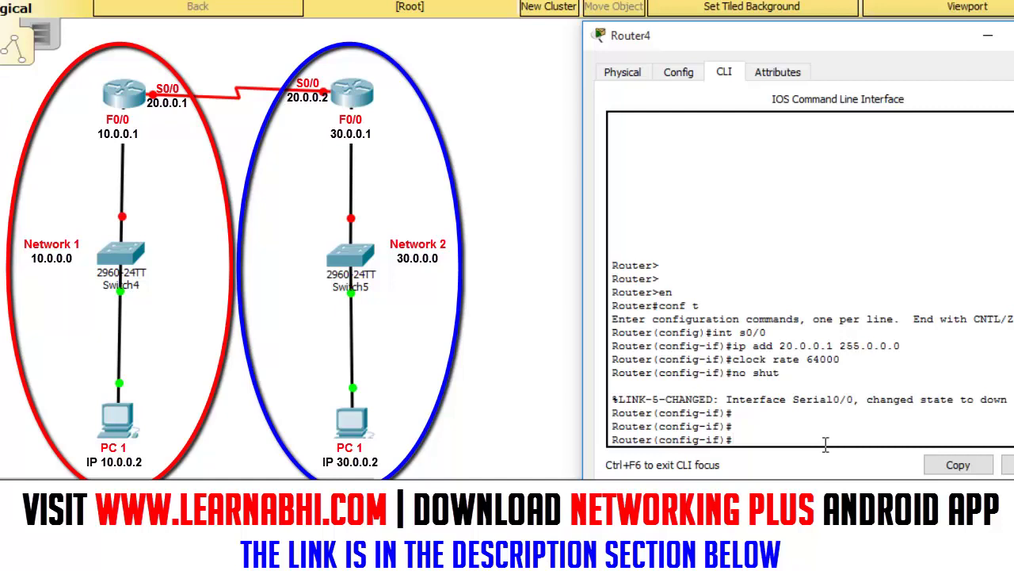
{"action": "type", "text": "int f0/0"}
{"action": "key", "text": "Return"}
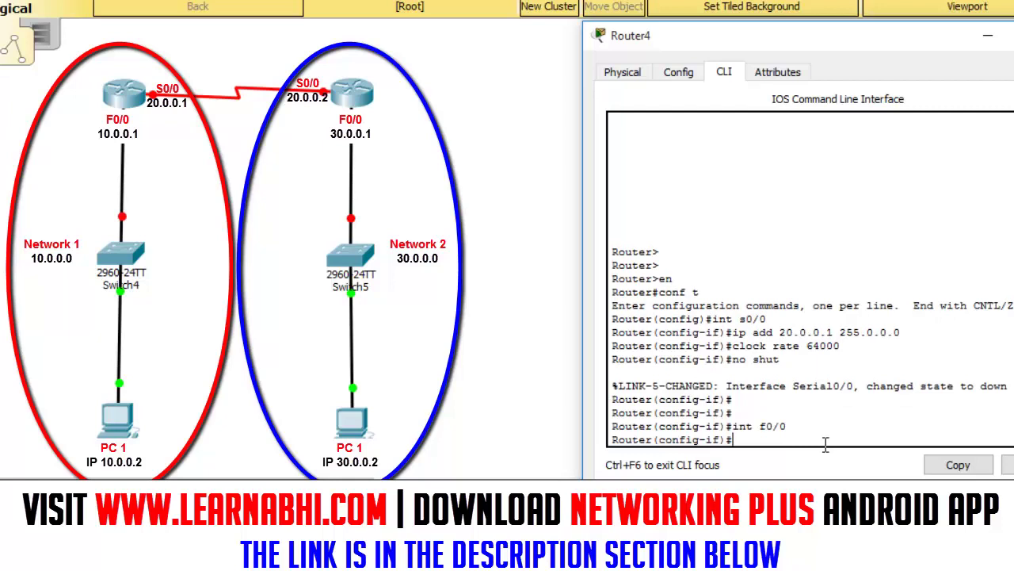
{"action": "type", "text": "ip add 10.0.0.1 255.0"}
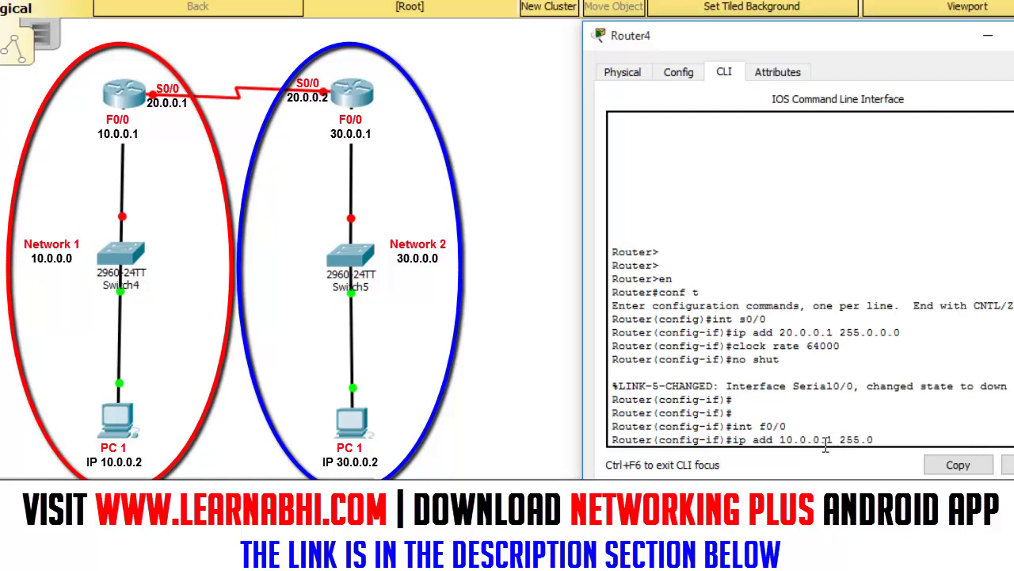
{"action": "type", "text": ".0.0"}
{"action": "key", "text": "Return"}
{"action": "type", "text": "n"}
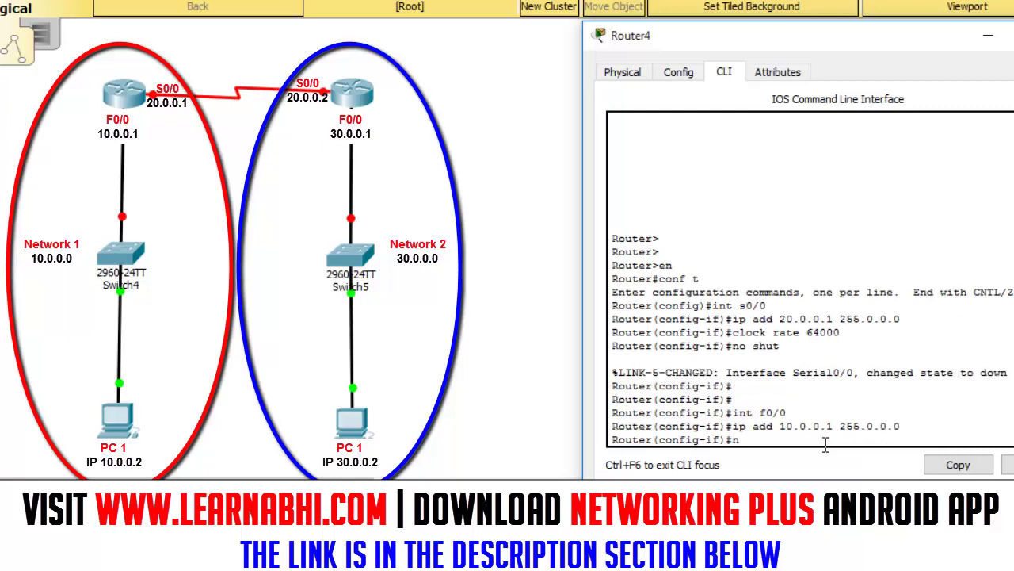
{"action": "type", "text": "o shut"}
{"action": "key", "text": "Return"}
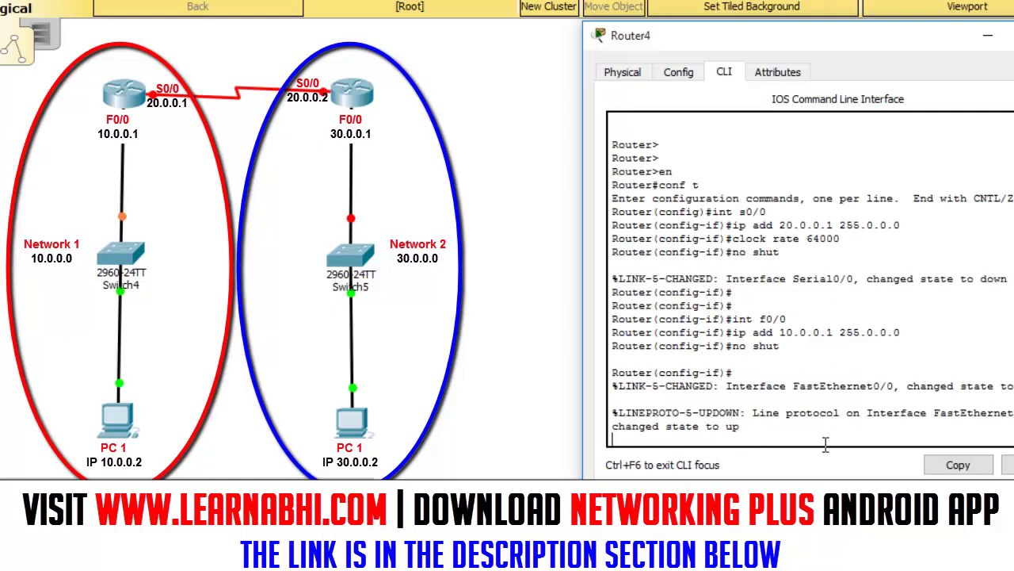
Exit Router4's interface and global configuration modes and close its device window.
{"action": "key", "text": "Return"}
{"action": "type", "text": "exit"}
{"action": "key", "text": "Return"}
{"action": "type", "text": "er(config)#e"}
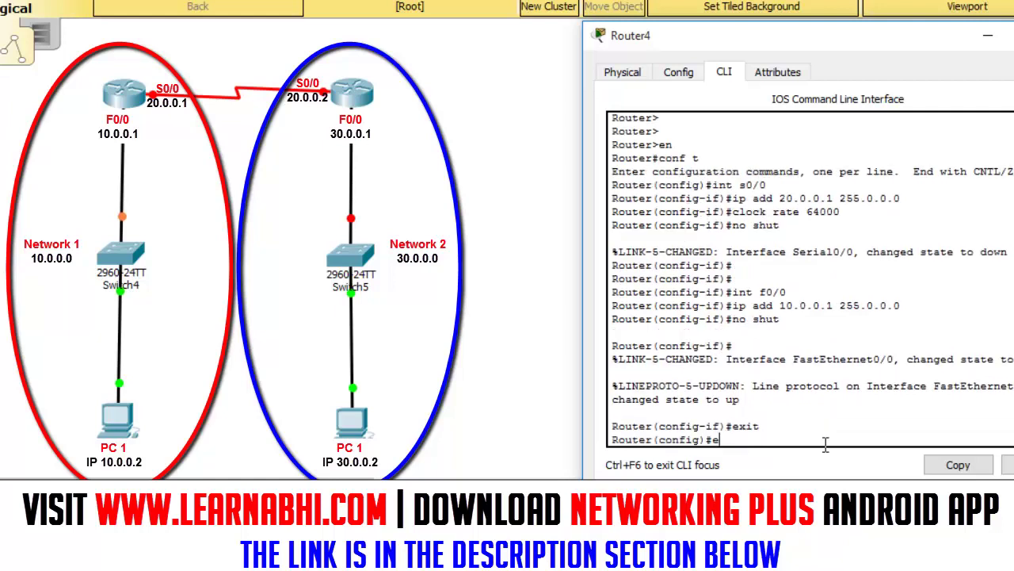
{"action": "type", "text": "xit"}
{"action": "key", "text": "Return"}
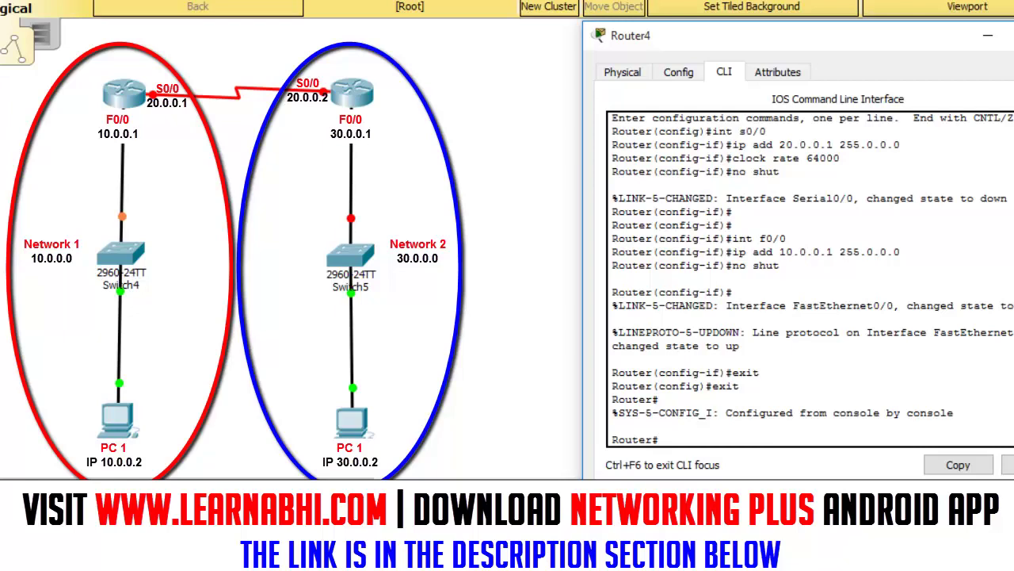
{"action": "key", "text": "alt+F4"}
Assign IP address 20.0.0.2 with mask 255.0.0.0 to Router5's s0/0 interface and enable it with no shut.
{"action": "left_click", "coordinate": [355, 92]}
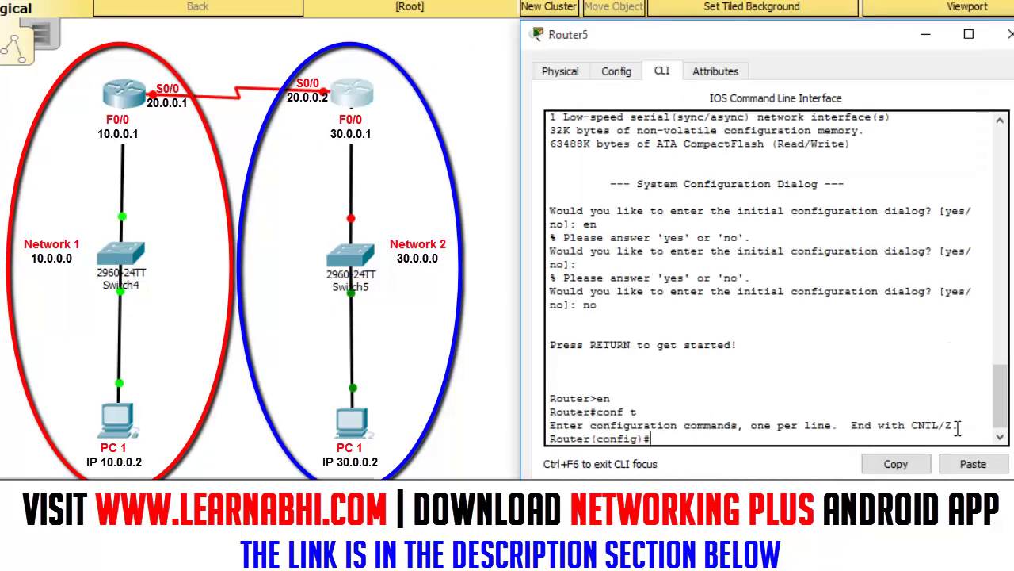
{"action": "type", "text": "int s0/0"}
{"action": "key", "text": "Return"}
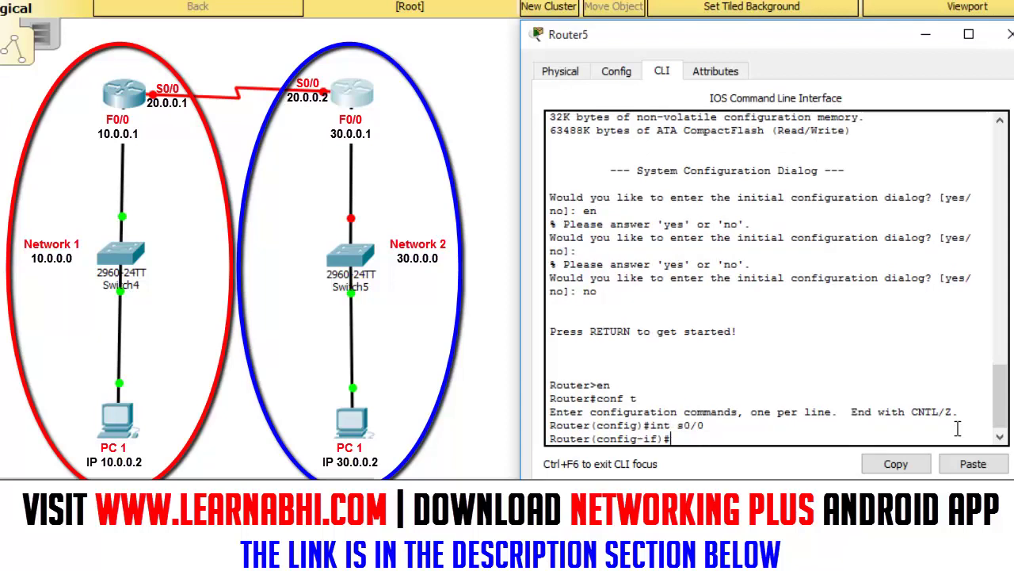
{"action": "type", "text": "ip add 20.0.0"}
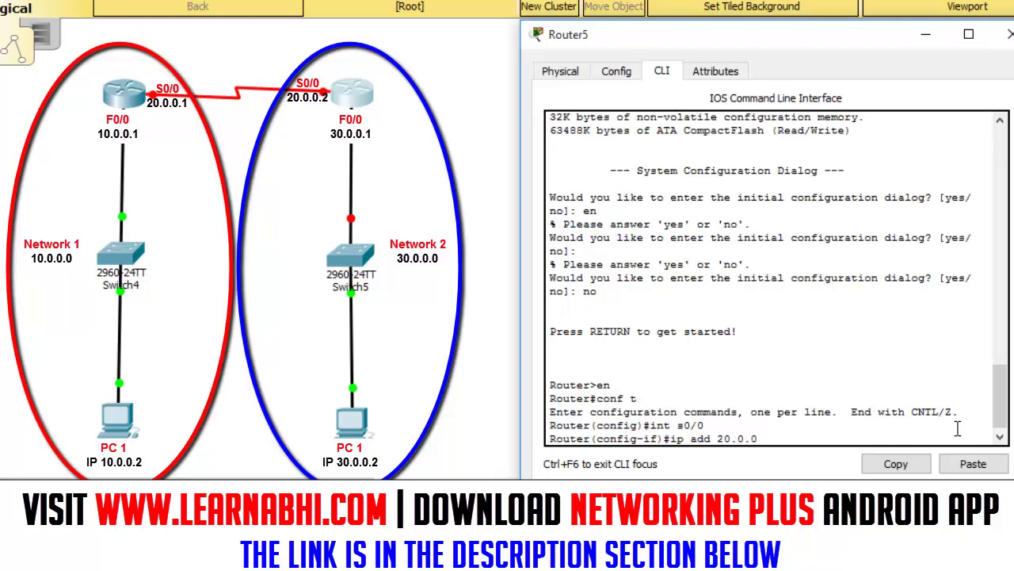
{"action": "type", "text": ".2 255.0.0.0"}
{"action": "key", "text": "Return"}
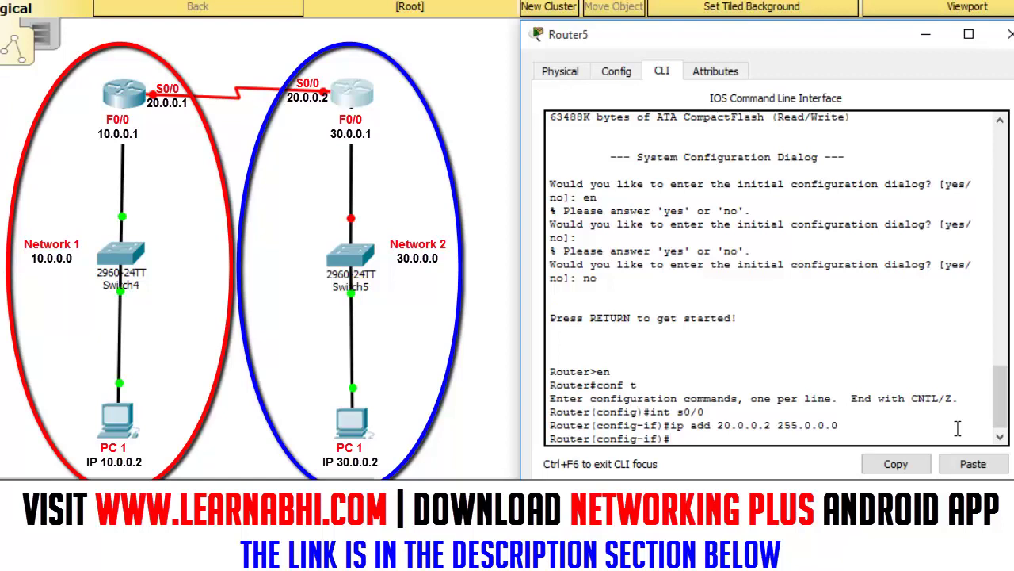
{"action": "type", "text": "no shut"}
{"action": "key", "text": "Return"}
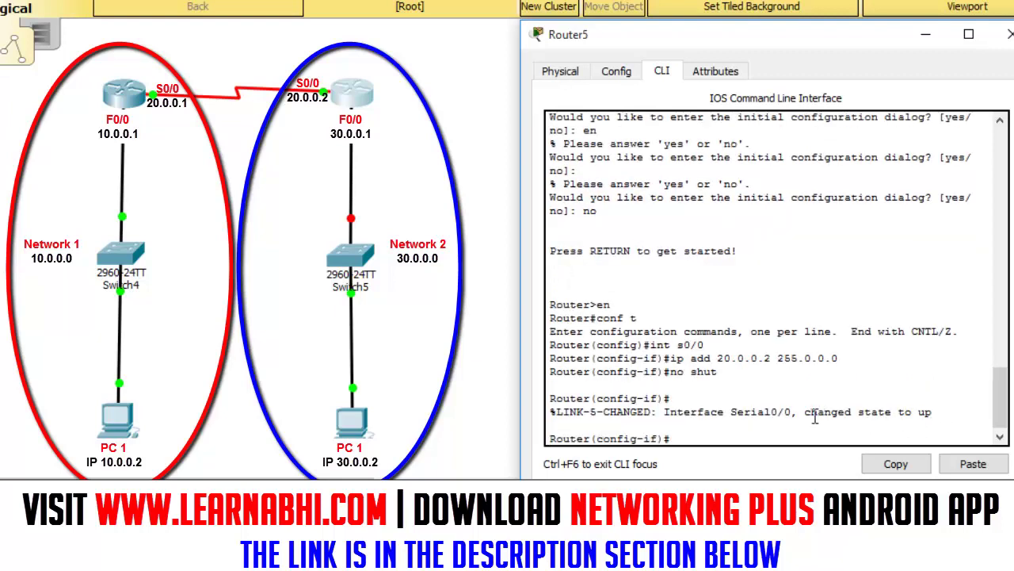
{"action": "left_click_drag", "start_coordinate": [804, 412], "coordinate": [946, 413]}
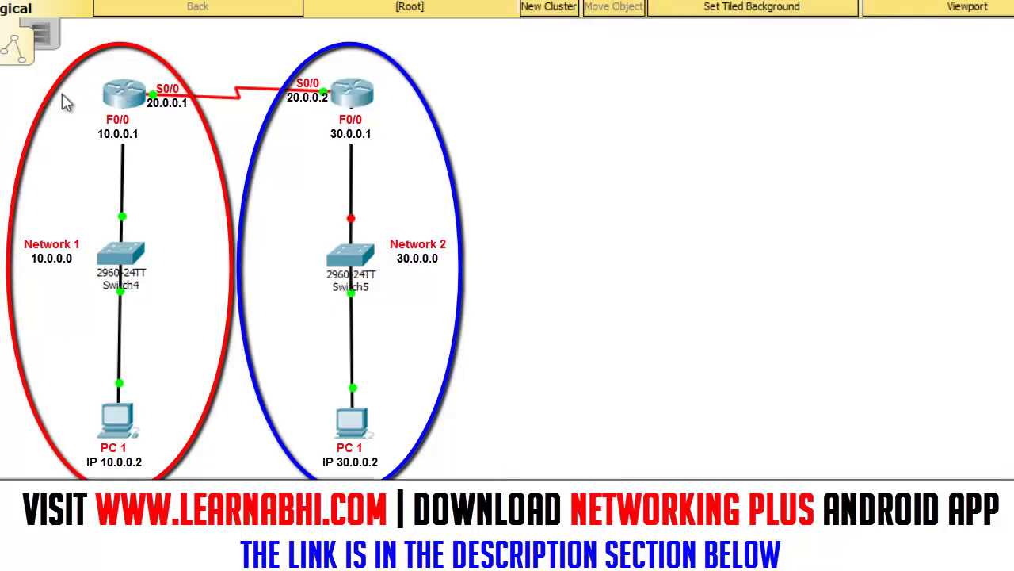
{"action": "mouse_move", "coordinate": [127, 99]}
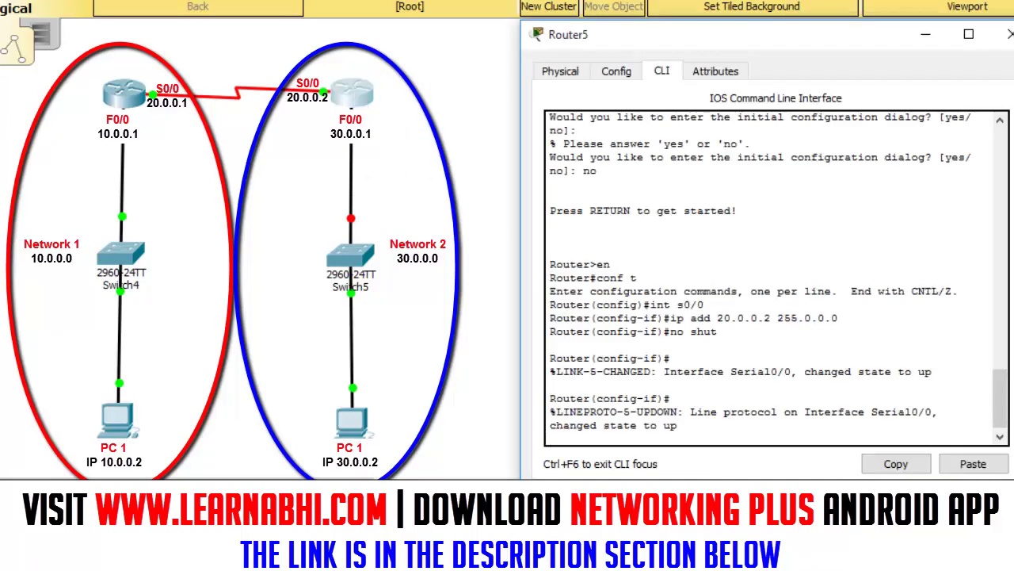
Assign IP address 30.0.0.1 with mask 255.0.0.0 to Router5's f0/0 interface and enable it with no shut.
{"action": "key", "text": "Return"}
{"action": "key", "text": "Return"}
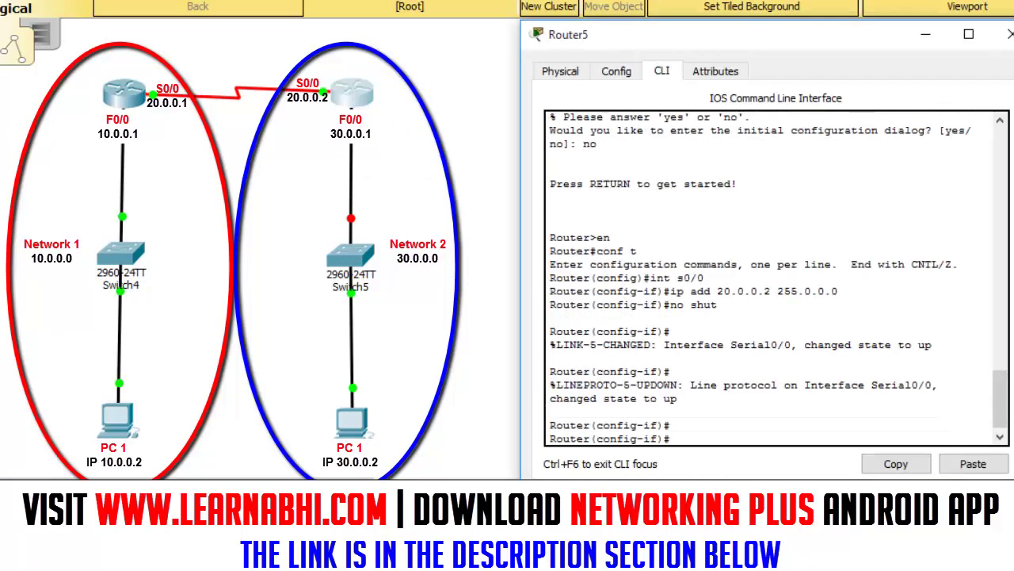
{"action": "type", "text": "int f0/0"}
{"action": "key", "text": "Return"}
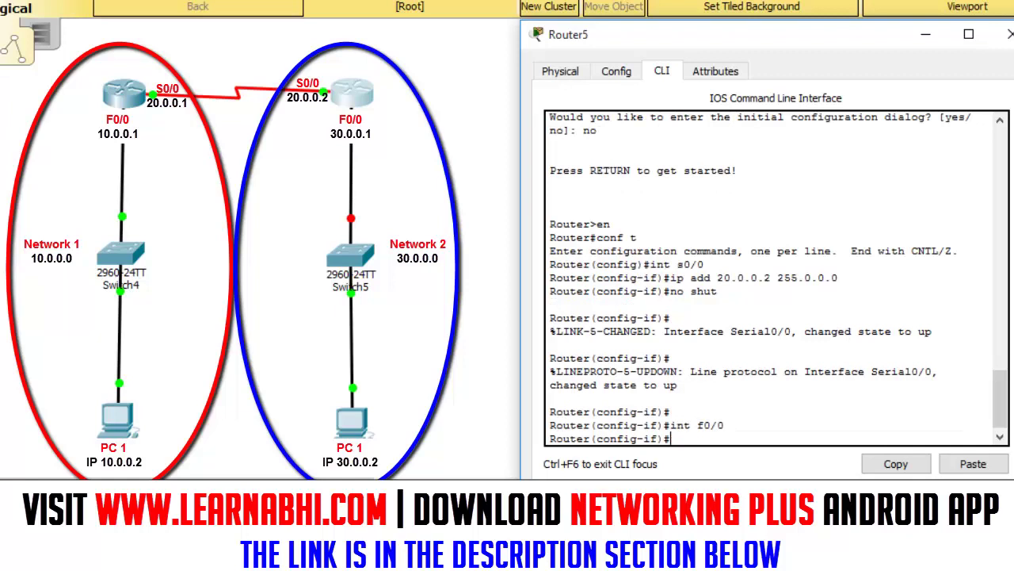
{"action": "type", "text": "ip add 30.0.0.1 255"}
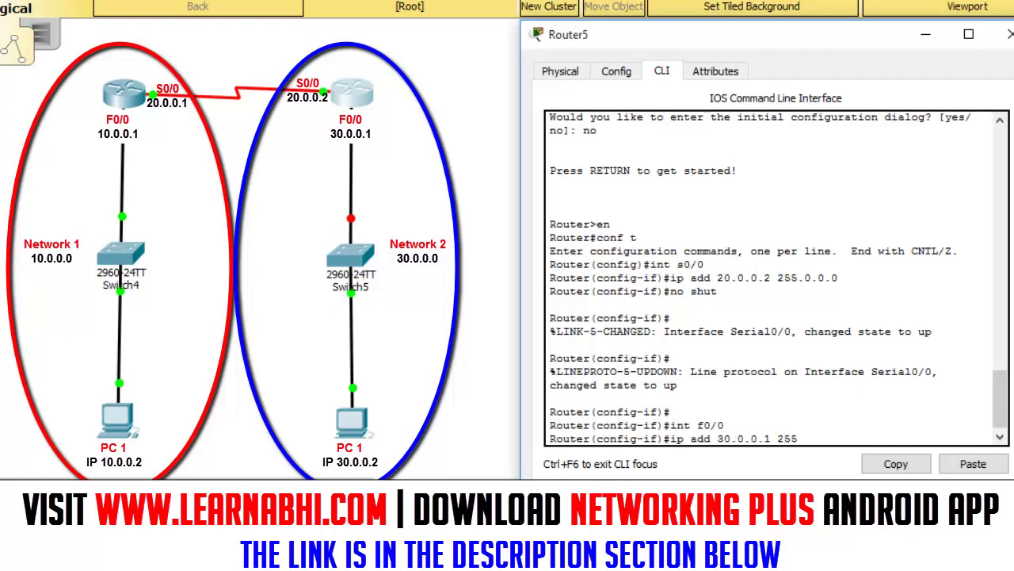
{"action": "type", "text": ".0.0.0"}
{"action": "key", "text": "Return"}
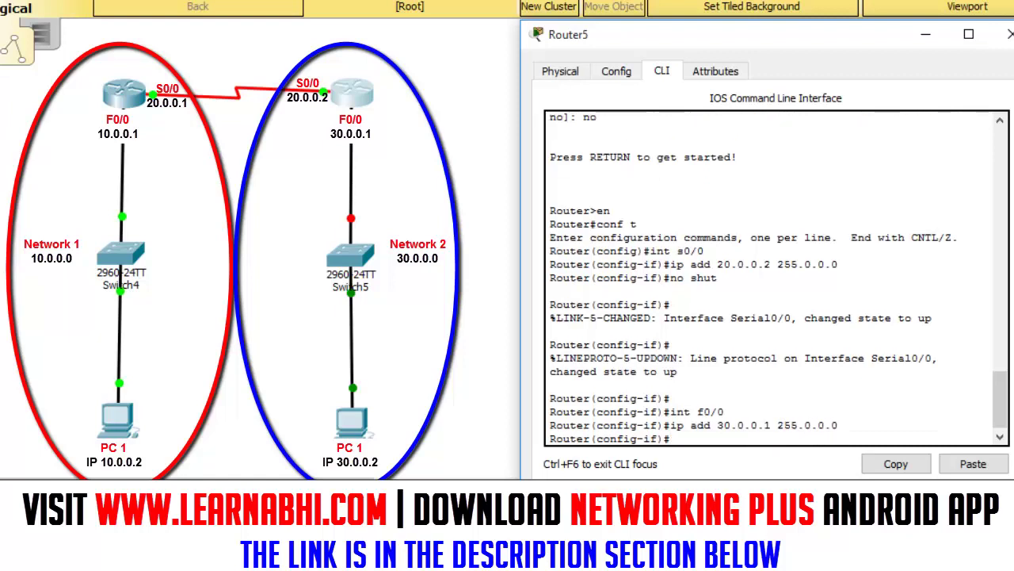
{"action": "type", "text": "no shut"}
{"action": "key", "text": "Return"}
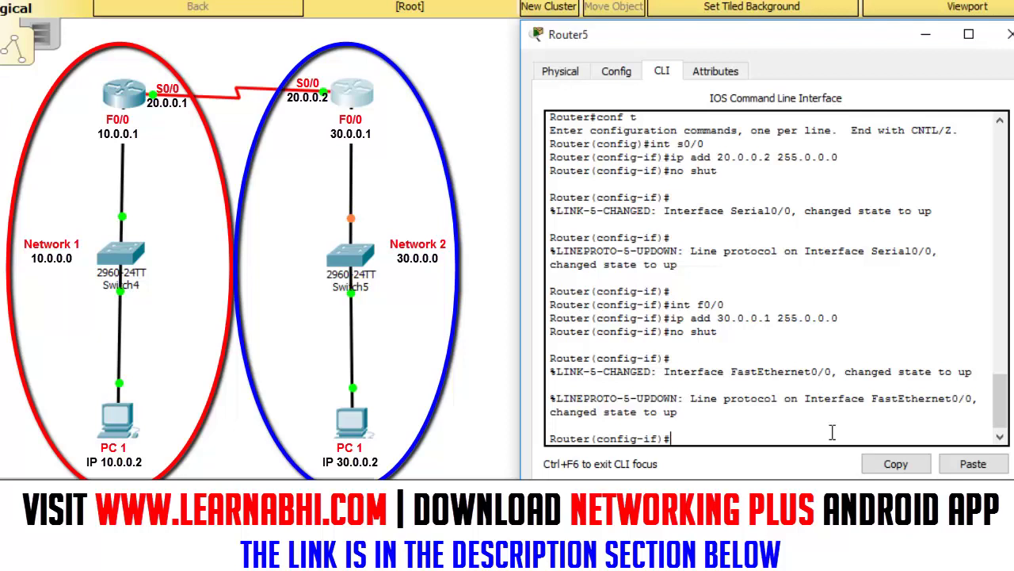
Exit Router5's interface and global configuration modes and close its device window.
{"action": "type", "text": "xit"}
{"action": "key", "text": "Return"}
{"action": "type", "text": "exit"}
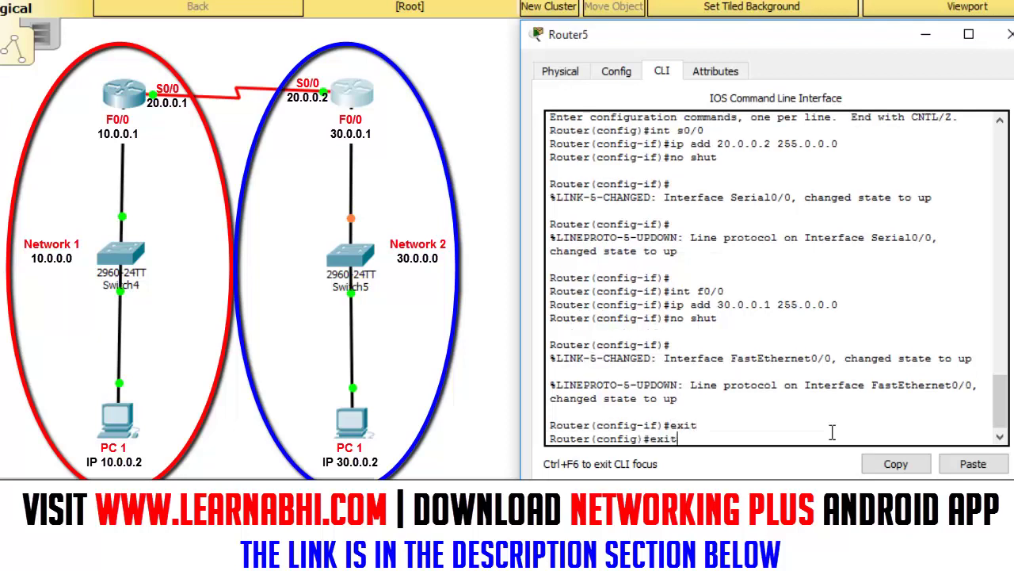
{"action": "key", "text": "Return"}
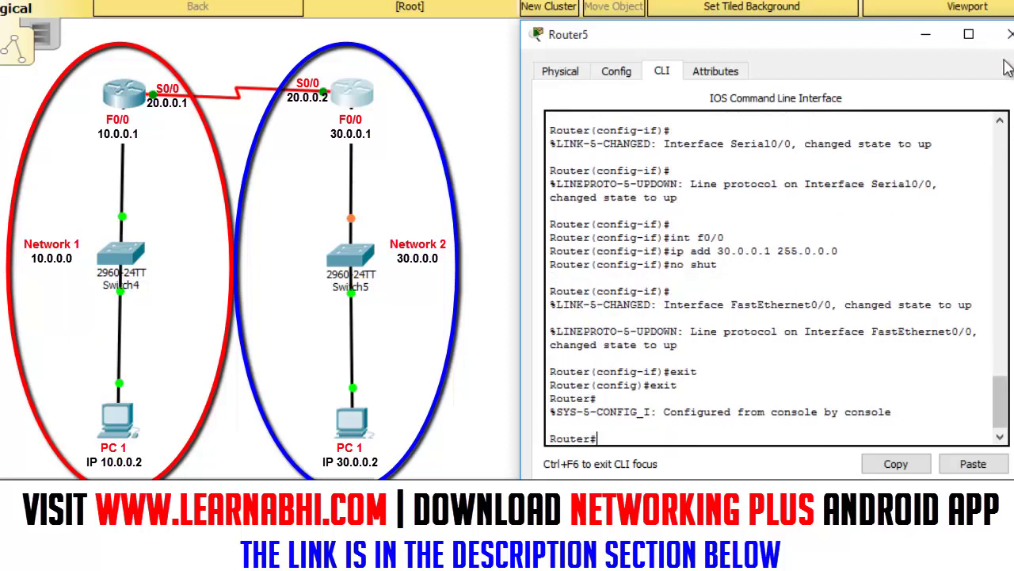
{"action": "left_click", "coordinate": [1005, 40]}
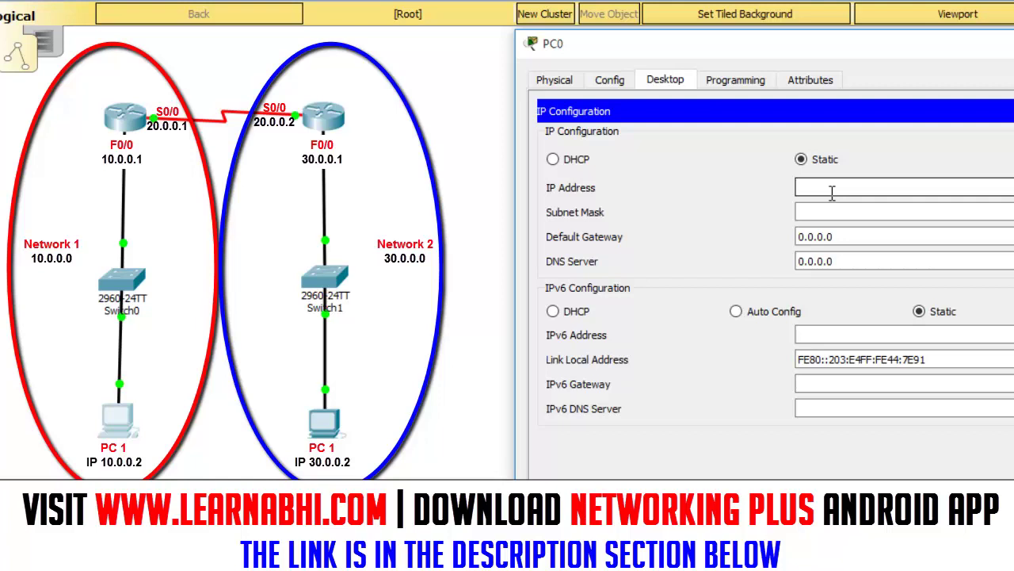
Set the static IP address of the Network 1 PC to 10.0.0.2.
{"action": "left_click", "coordinate": [818, 193]}
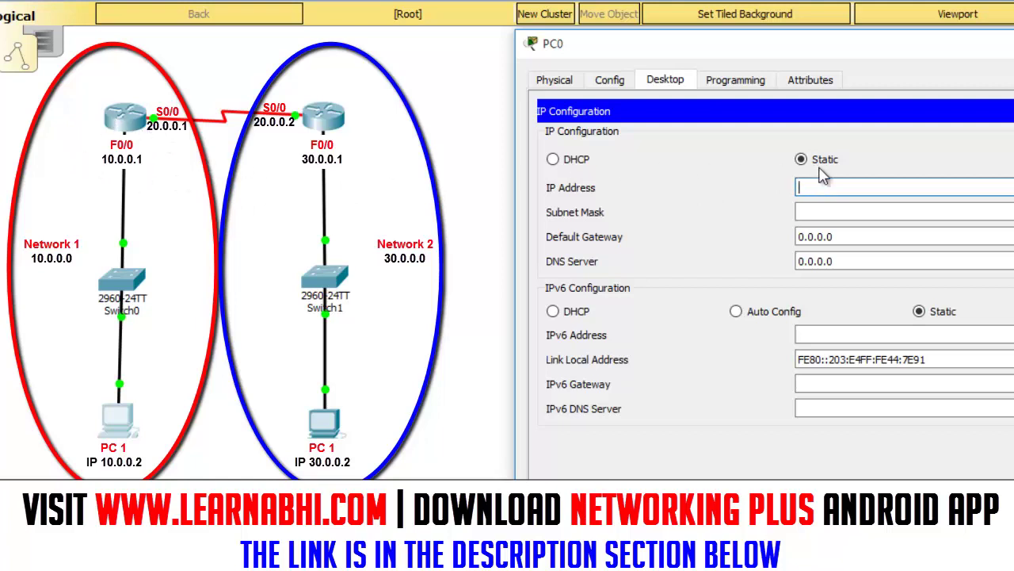
{"action": "type", "text": "10.0.0.2"}
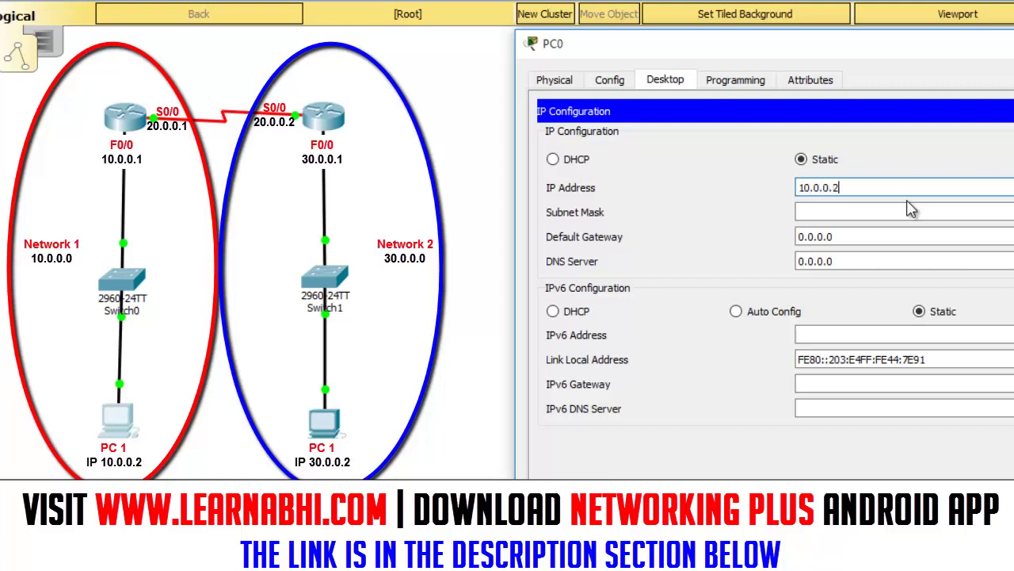
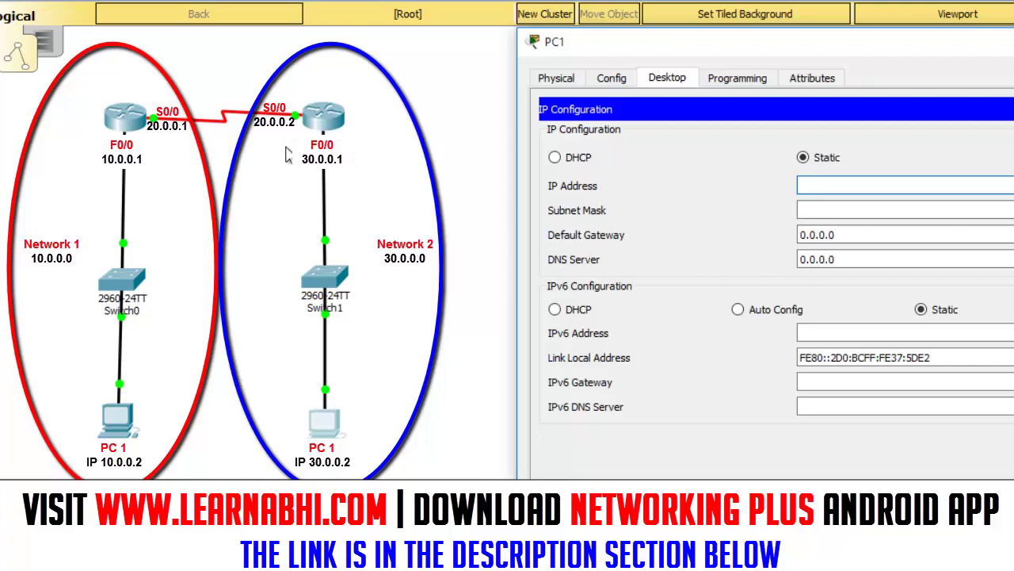
Give the Network 2 PC the static IP 30.0.0.2, mask 255.0.0.0 and default gateway 30.0.0.1, and close its window.
{"action": "type", "text": "30.0.0.2"}
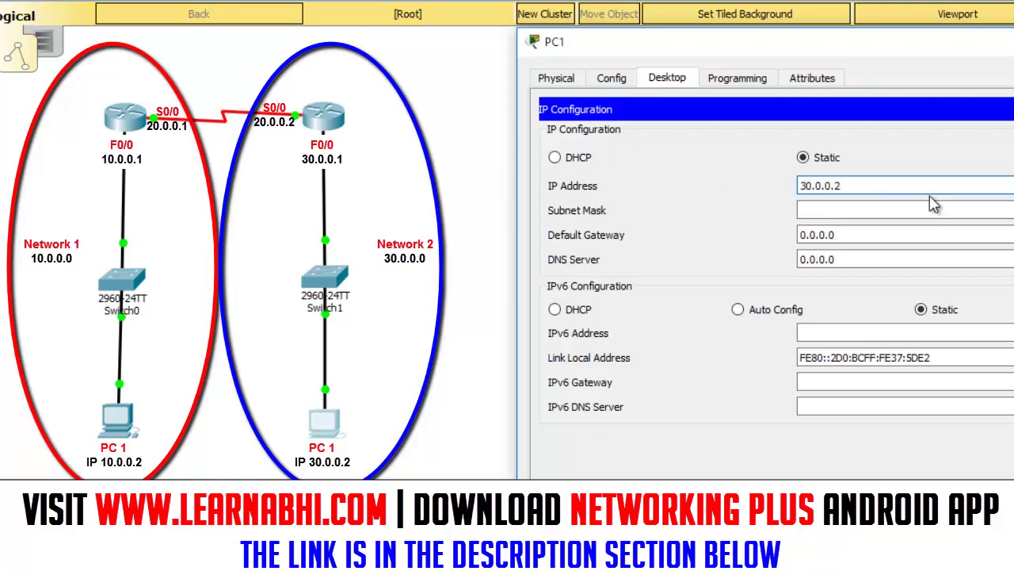
{"action": "key", "text": "Tab"}
{"action": "key", "text": "Tab"}
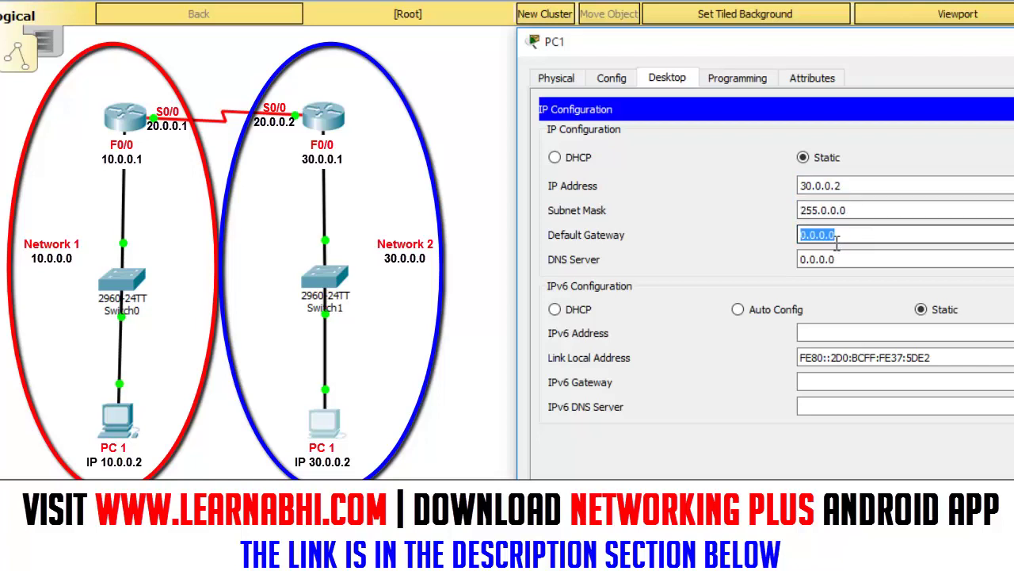
{"action": "type", "text": "30.0.0.1"}
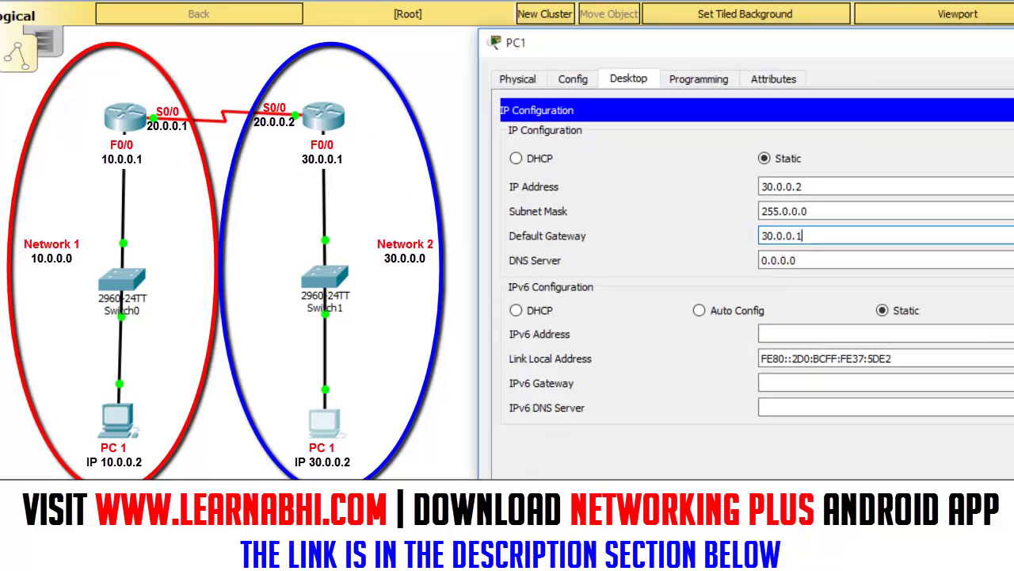
{"action": "key", "text": "alt+F4"}
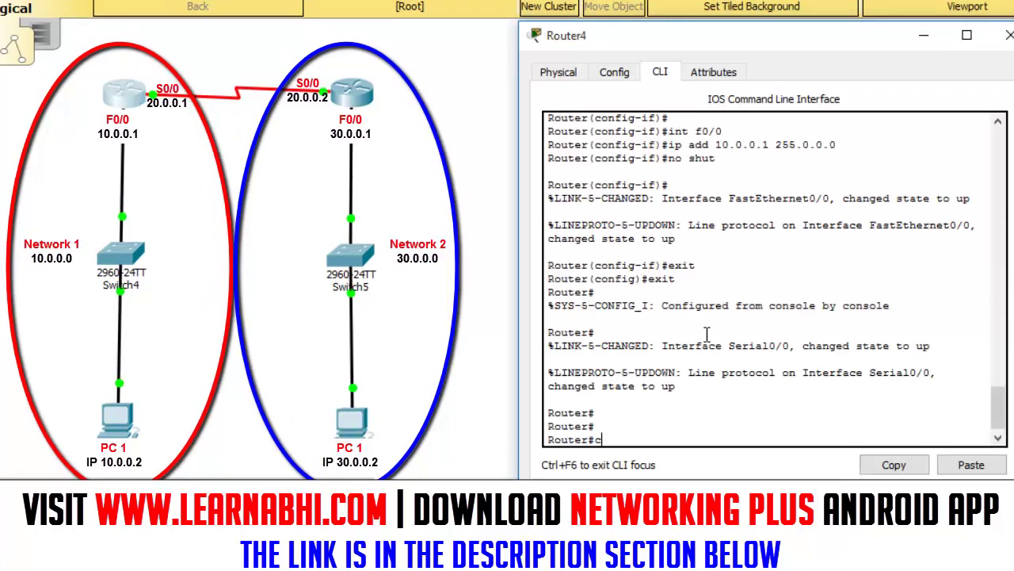
Add a static route on Router4 to network 30.0.0.0 with mask 255.0.0.0 via next hop 20.0.0.2.
{"action": "type", "text": "conf t"}
{"action": "key", "text": "Return"}
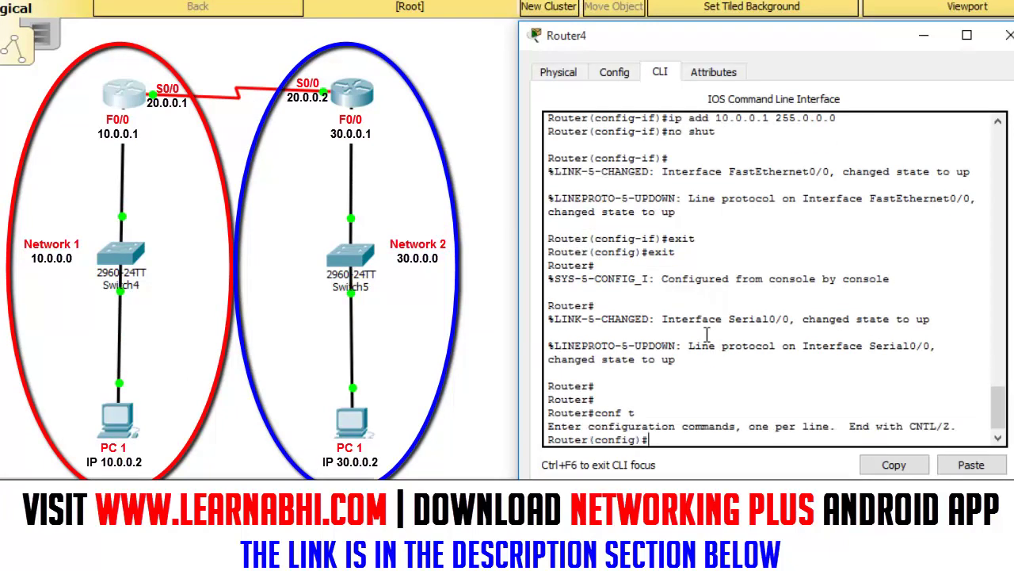
{"action": "type", "text": "ip route"}
{"action": "type", "text": "30.0.0.0"}
{"action": "left_click_drag", "start_coordinate": [709, 440], "coordinate": [767, 440]}
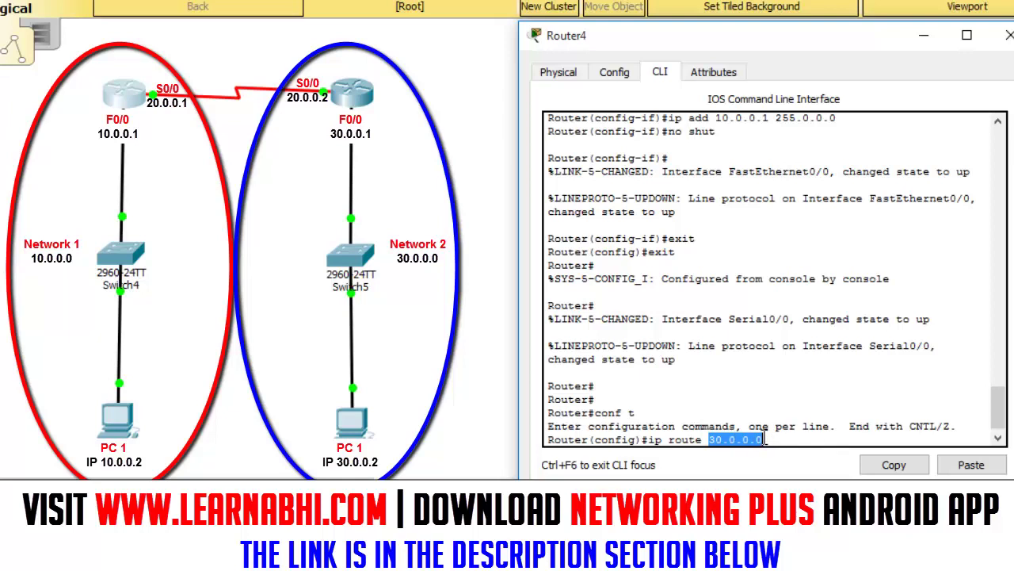
{"action": "left_click", "coordinate": [725, 440]}
{"action": "left_click_drag", "start_coordinate": [710, 440], "coordinate": [762, 440]}
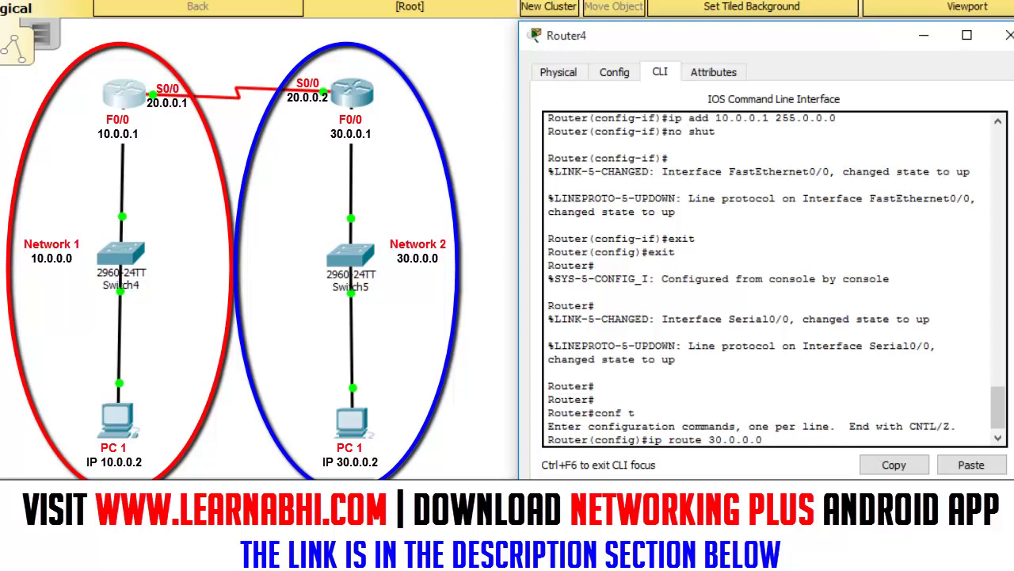
{"action": "type", "text": "255.0.0.0"}
{"action": "type", "text": "20.0.0.2"}
{"action": "key", "text": "Return"}
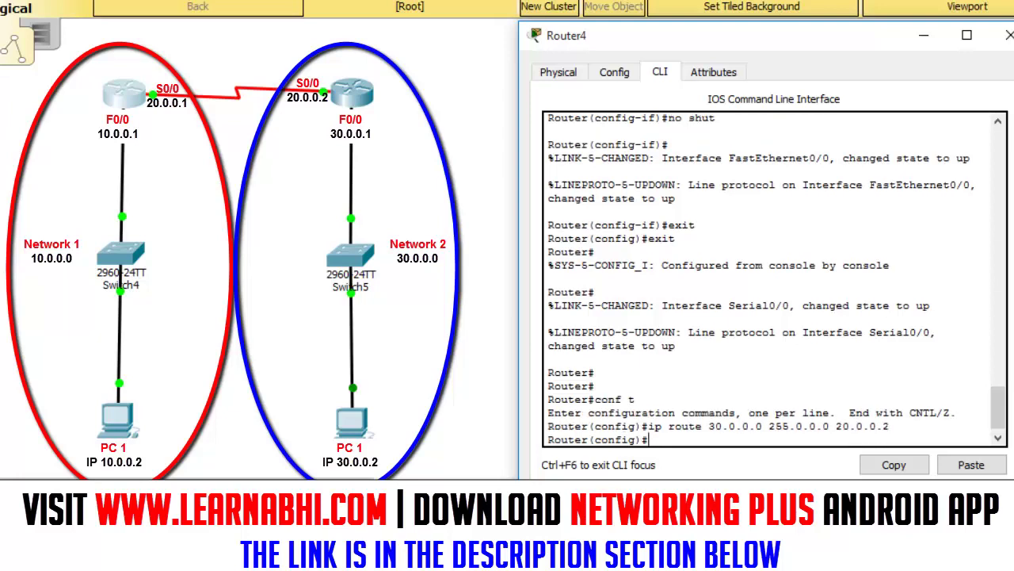
Exit Router4's global configuration mode and close its device window.
{"action": "type", "text": "exit"}
{"action": "key", "text": "Return"}
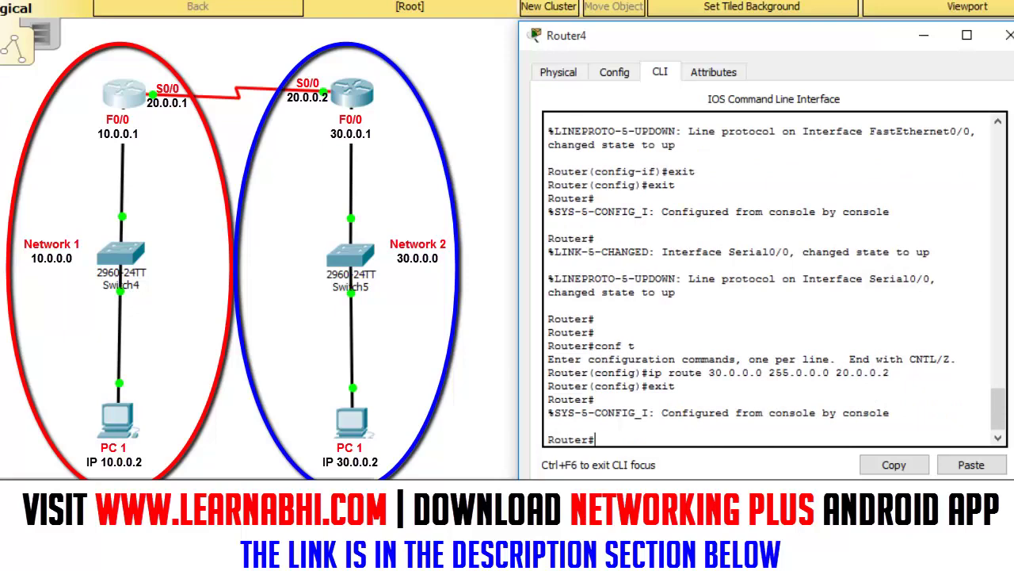
{"action": "left_click", "coordinate": [1010, 35]}
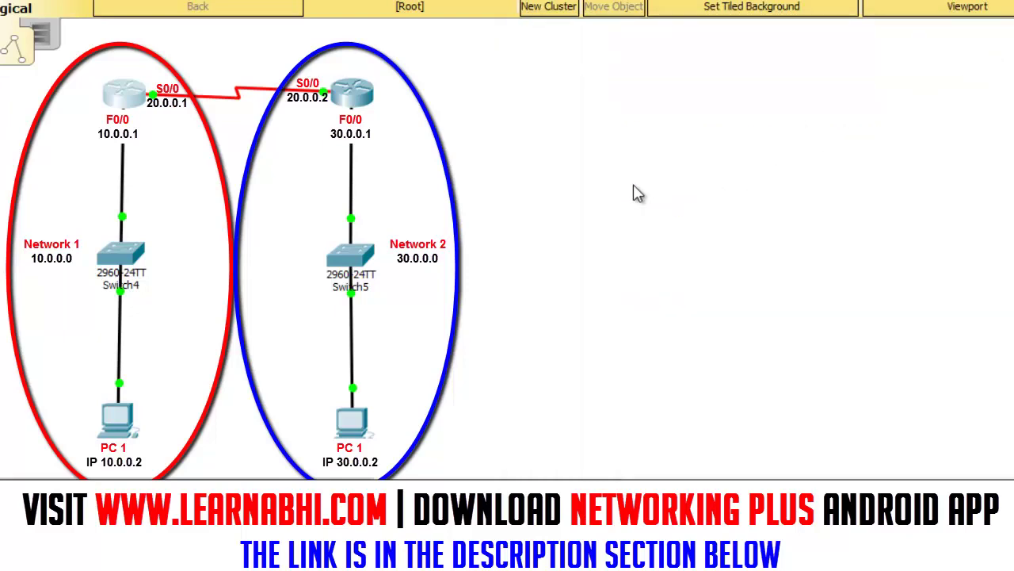
Add a static route on Router5 to network 10.0.0.0 with mask 255.0.0.0 via next hop 20.0.0.1.
{"action": "left_click", "coordinate": [352, 92]}
{"action": "type", "text": "ip route"}
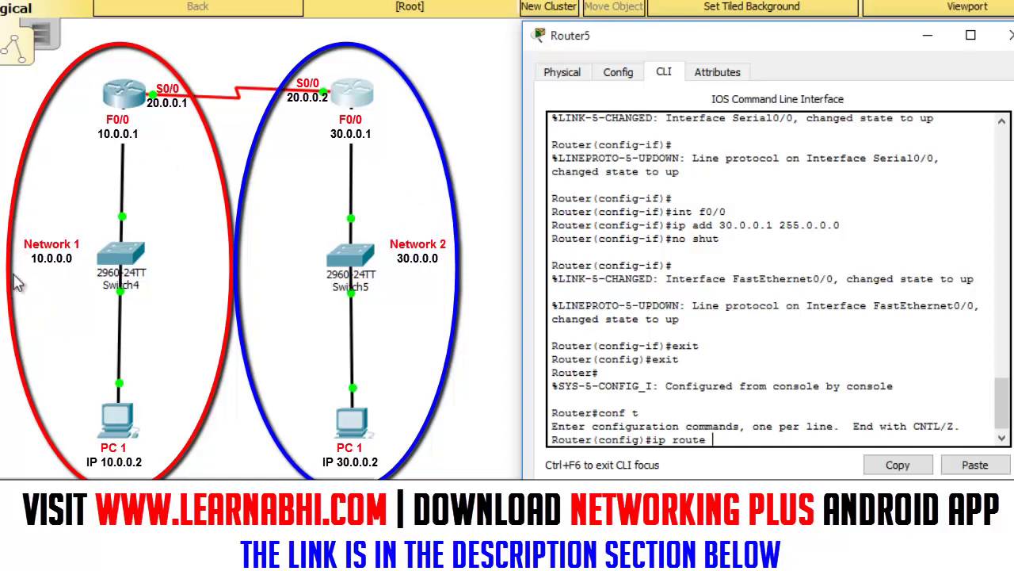
{"action": "type", "text": "10.0.0.0 255.0.0.0"}
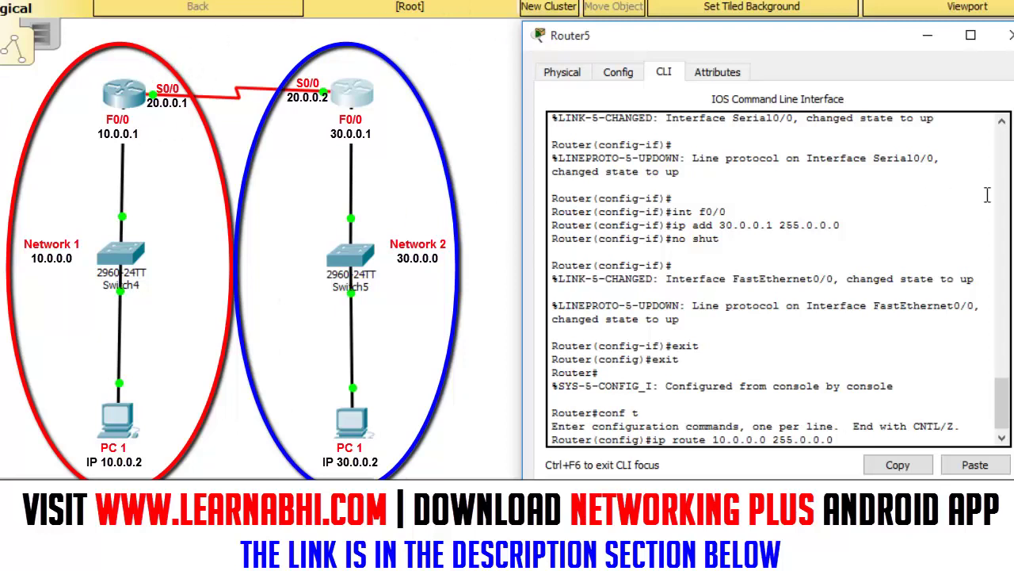
{"action": "type", "text": "20.0.0.1"}
{"action": "key", "text": "Return"}
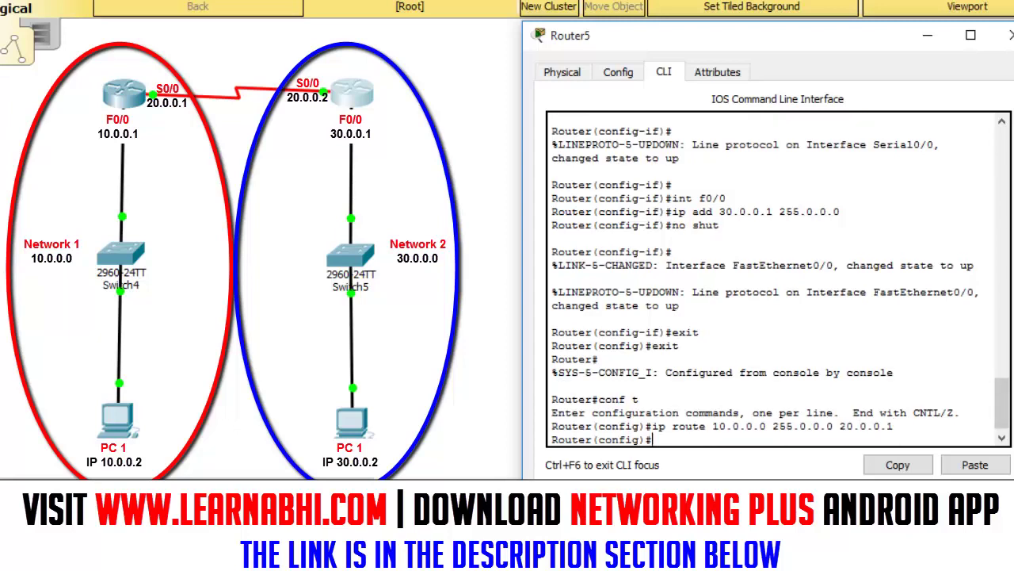
Exit Router5's global configuration mode and close its device window.
{"action": "type", "text": "exit"}
{"action": "key", "text": "Return"}
{"action": "key", "text": "Return"}
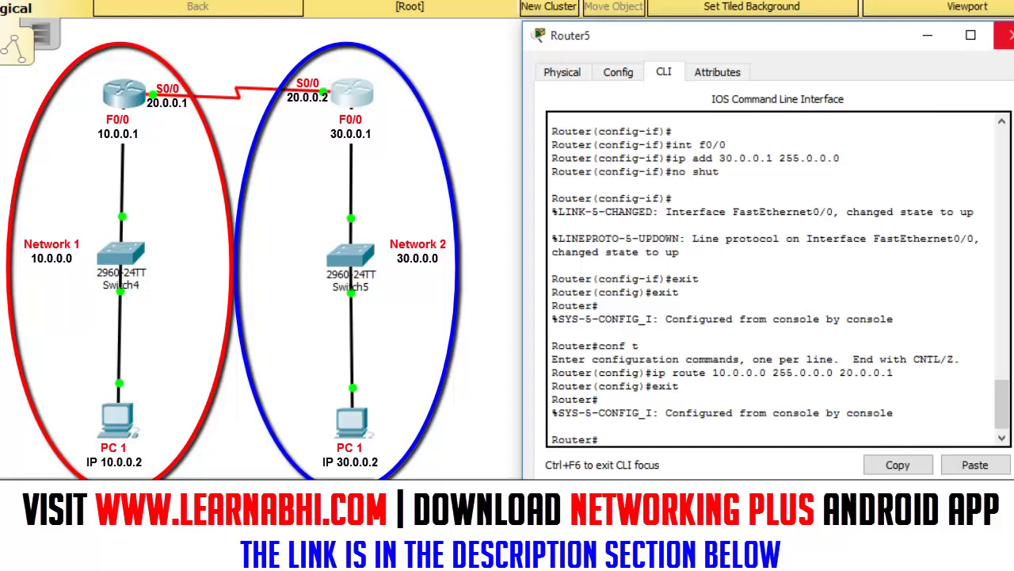
{"action": "left_click", "coordinate": [1005, 35]}
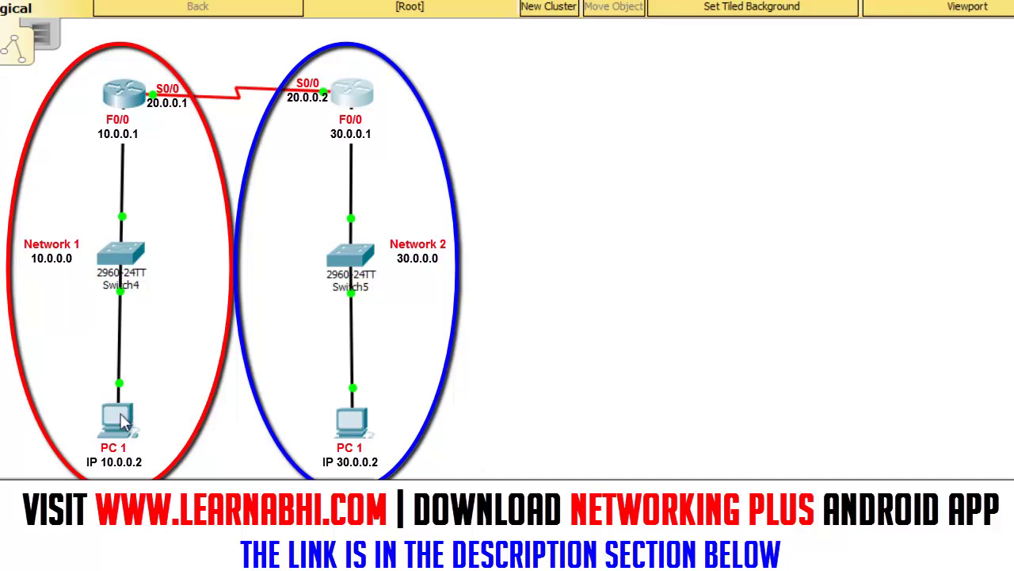
Ping network address 30.0.0.0 from the command prompt of the Network 1 PC.
{"action": "left_click", "coordinate": [119, 420]}
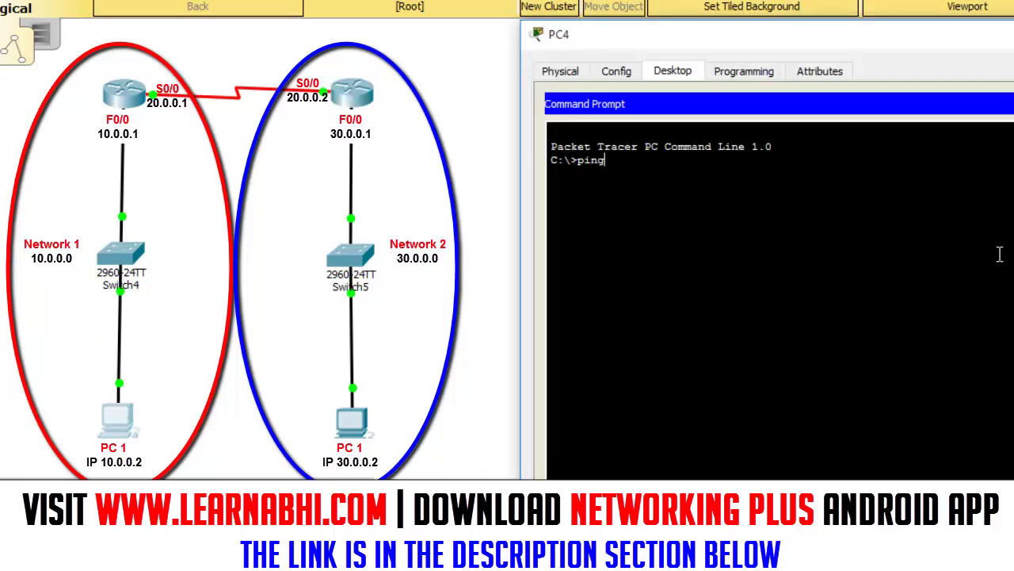
{"action": "type", "text": "30.0.0.0"}
{"action": "key", "text": "Return"}
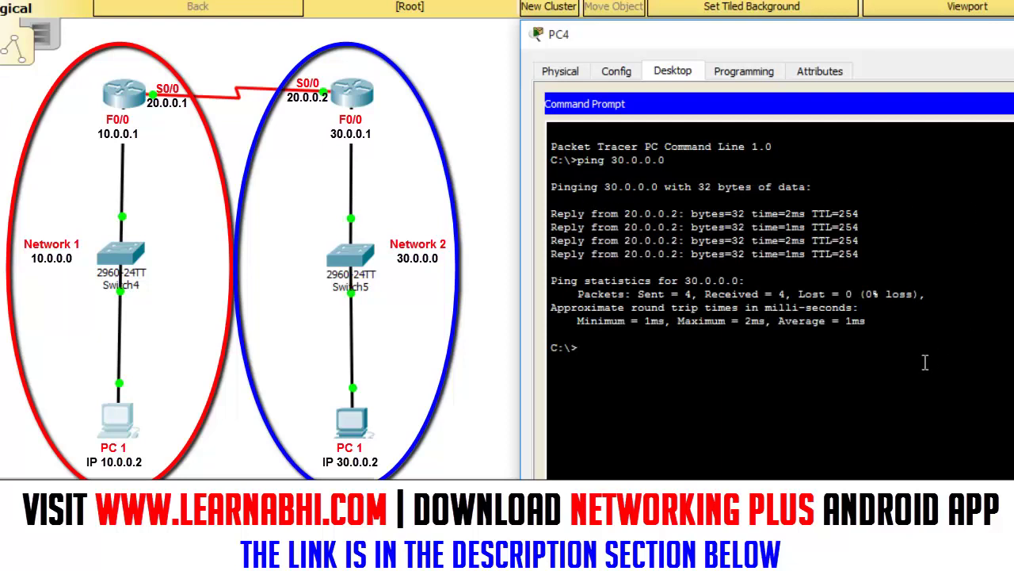
Ping 30.0.0.1 and 30.0.0.2 from the Network 1 PC, check the replies, and close its window.
{"action": "key", "text": "Up"}
{"action": "key", "text": "BackSpace"}
{"action": "type", "text": "1"}
{"action": "key", "text": "Return"}
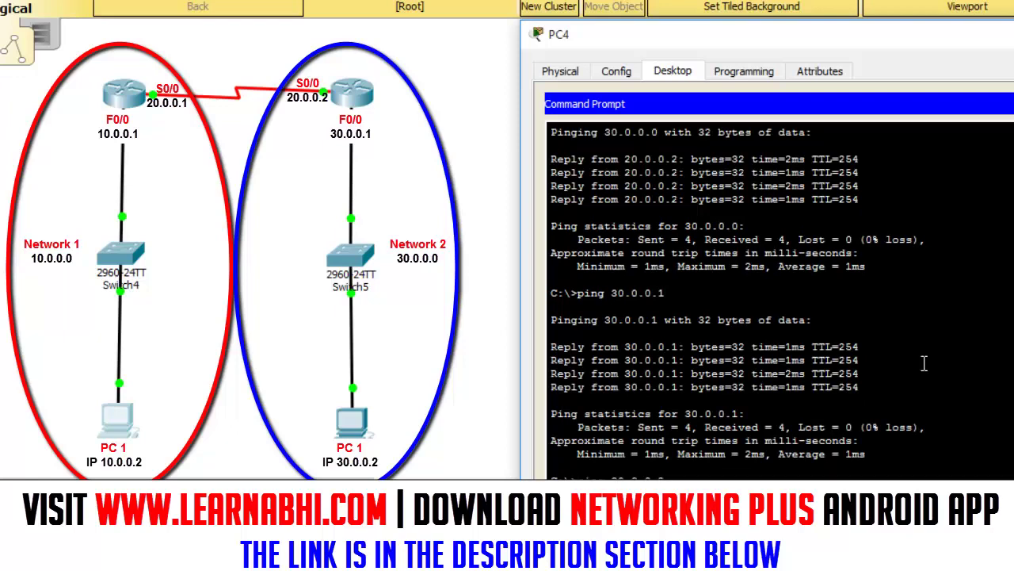
{"action": "key", "text": "Return"}
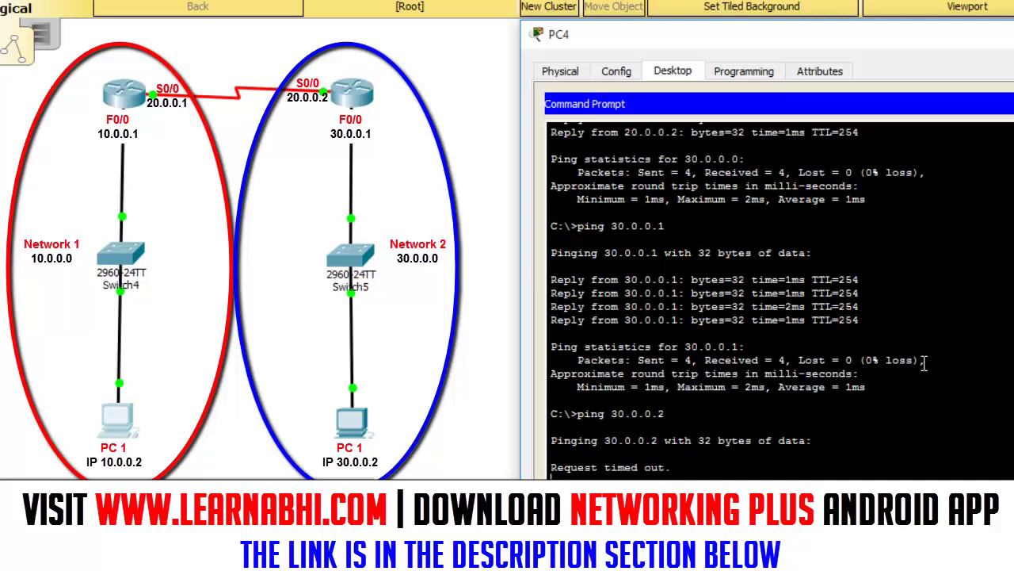
{"action": "left_click_drag", "start_coordinate": [551, 358], "coordinate": [919, 390]}
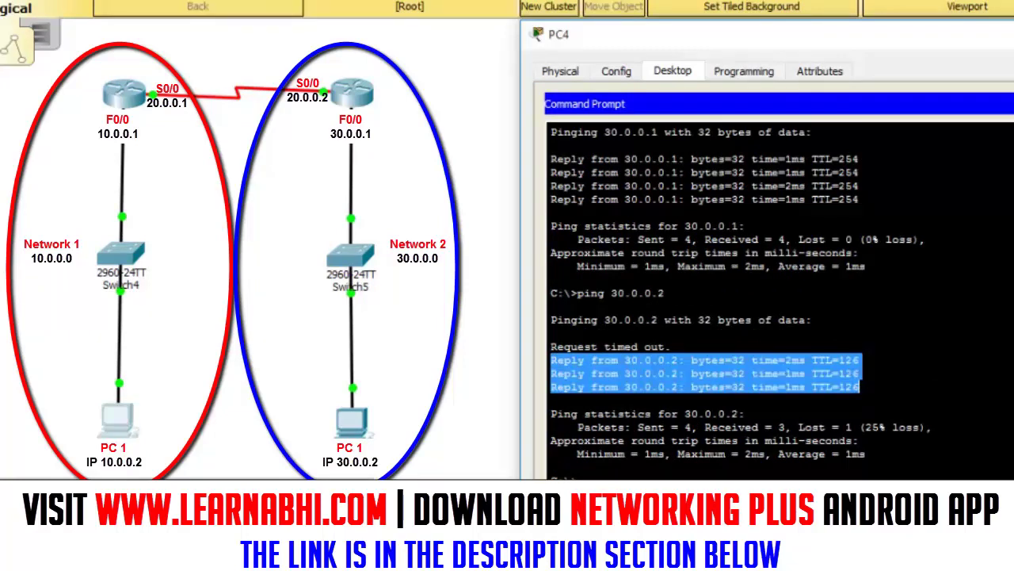
{"action": "key", "text": "alt+F4"}
Ping network address 10.0.0.0 from the command prompt of the Network 2 PC.
{"action": "left_click", "coordinate": [351, 420]}
{"action": "type", "text": "pi"}
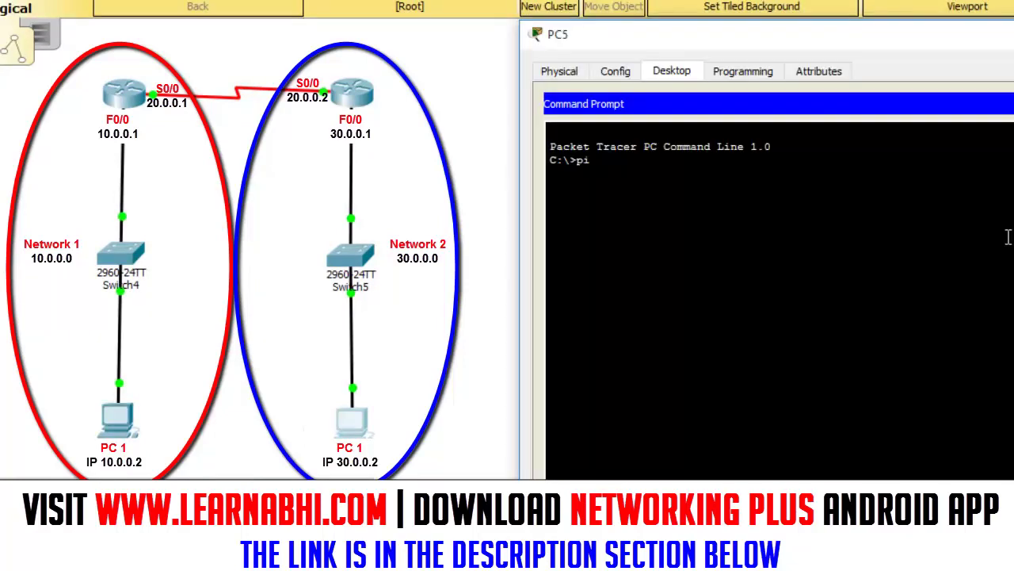
{"action": "type", "text": "ng 10.0.0.0"}
{"action": "key", "text": "Return"}
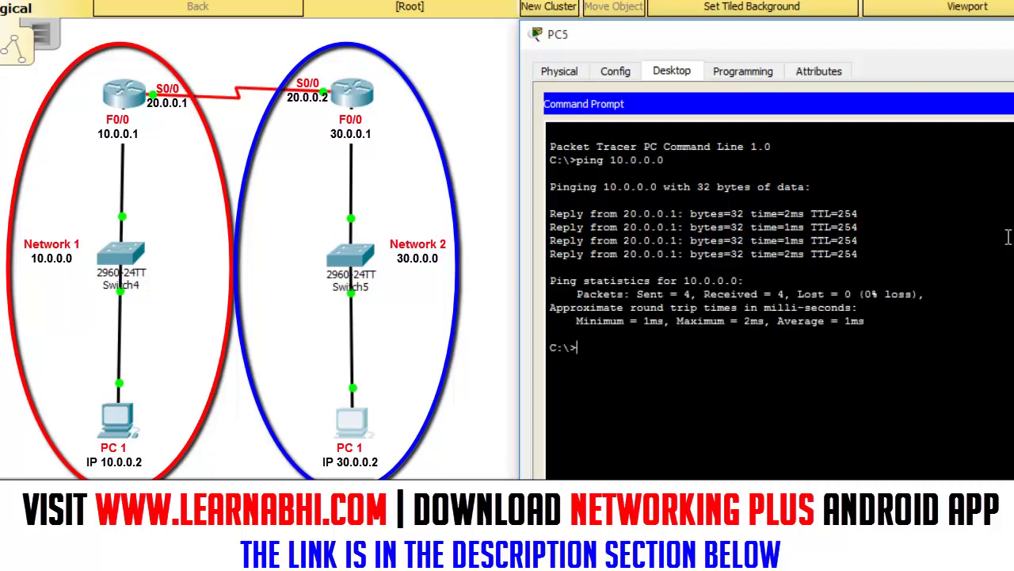
Ping 10.0.0.1 and 10.0.0.2 from the Network 2 PC's command prompt.
{"action": "key", "text": "Up"}
{"action": "key", "text": "BackSpace"}
{"action": "type", "text": "10.0.0.1"}
{"action": "key", "text": "Return"}
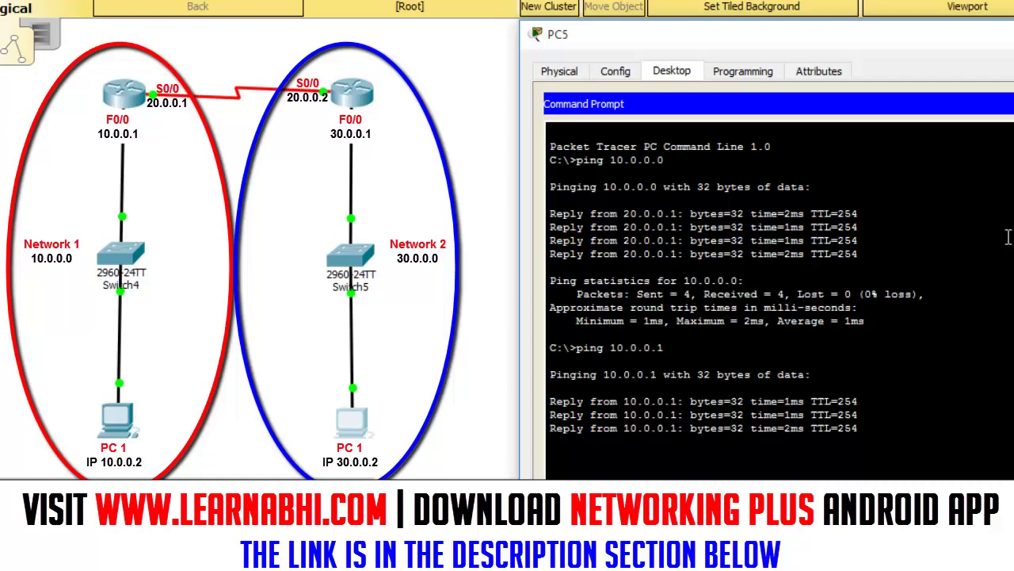
{"action": "key", "text": "Up"}
{"action": "key", "text": "BackSpace"}
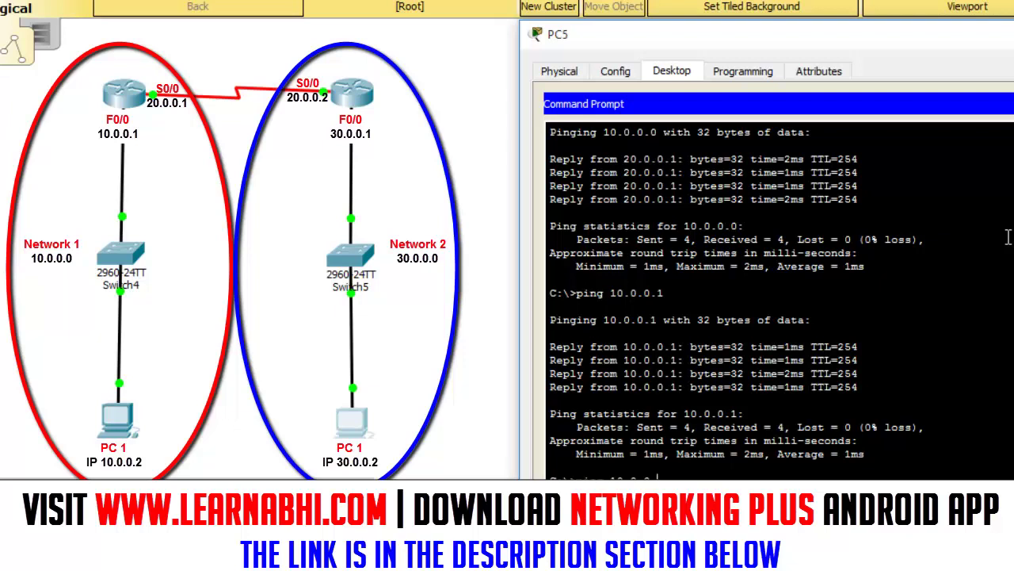
{"action": "key", "text": "Return"}
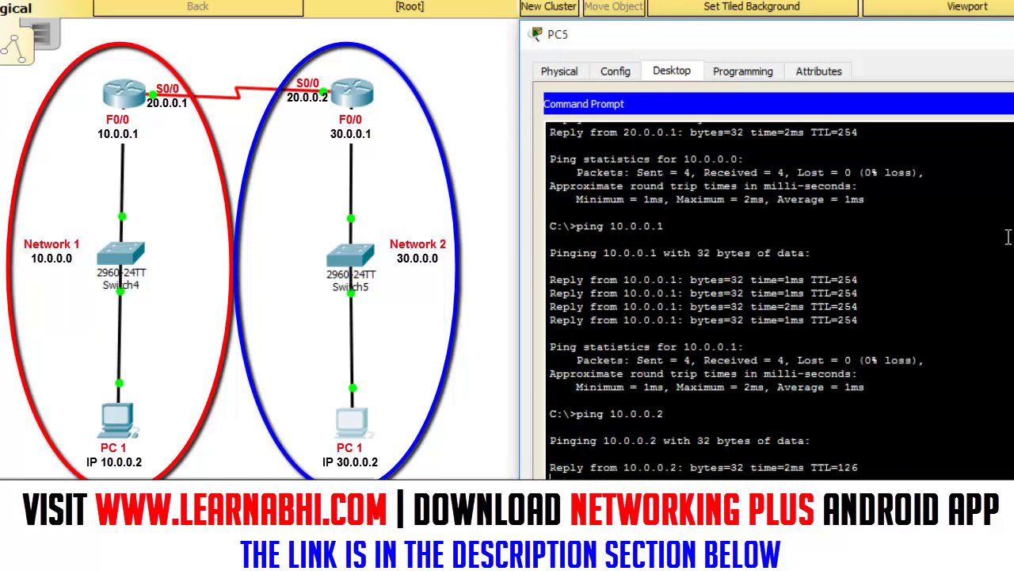